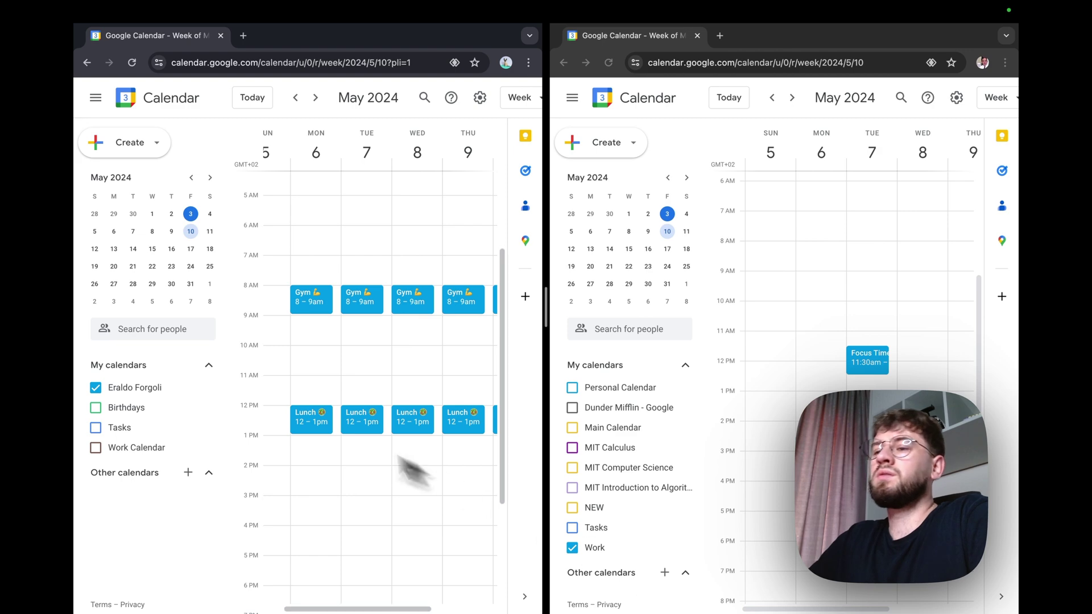
Step: Make the main calendar public from its Settings and sharing page, accepting the warning
left_click(208, 387)
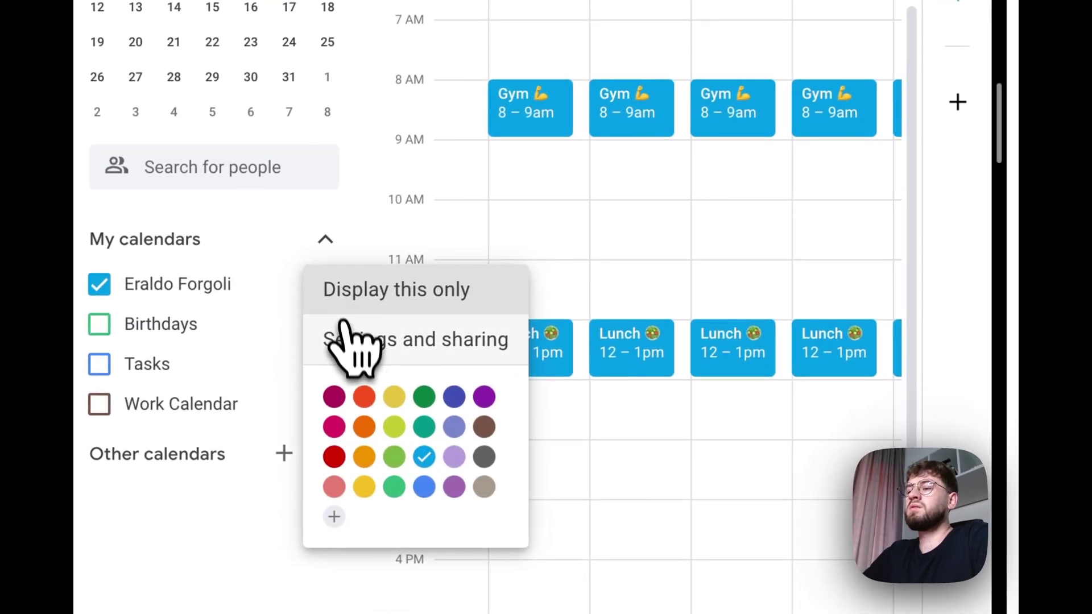
left_click(347, 336)
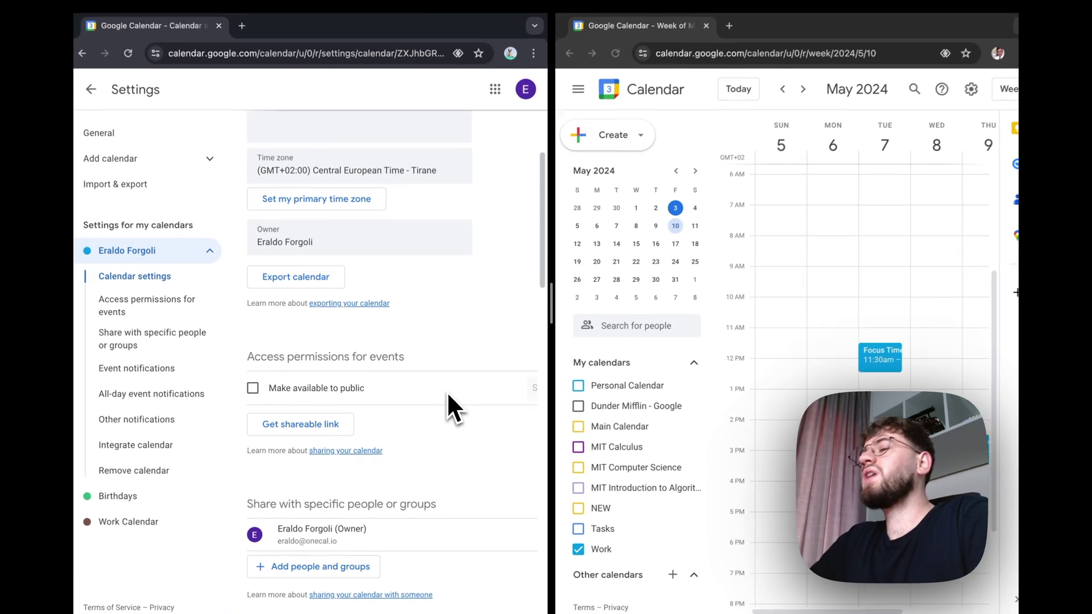
scroll(445, 397, "down", 1)
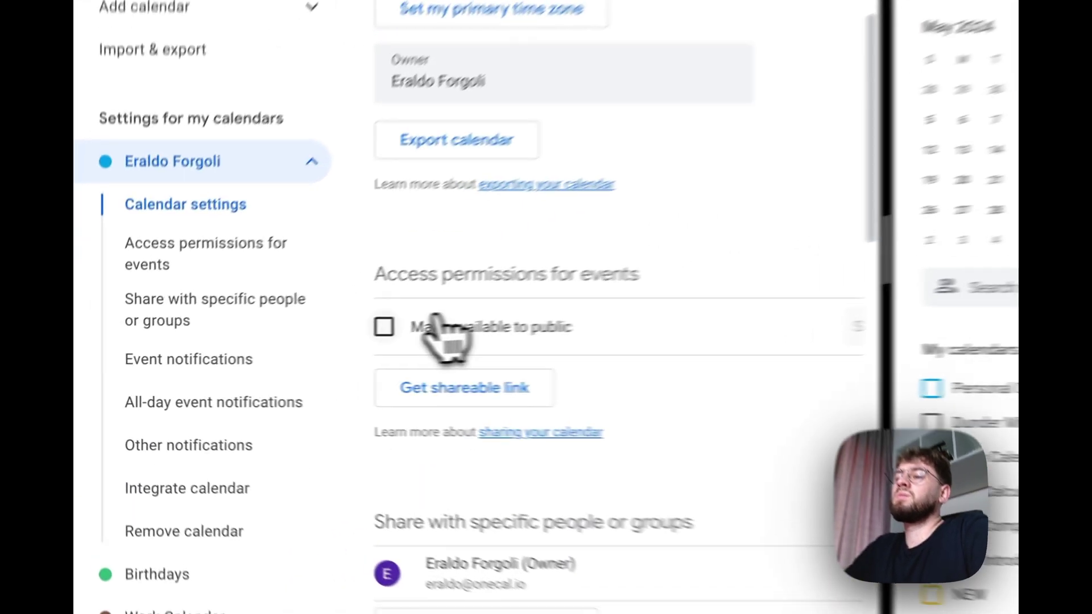
left_click(254, 352)
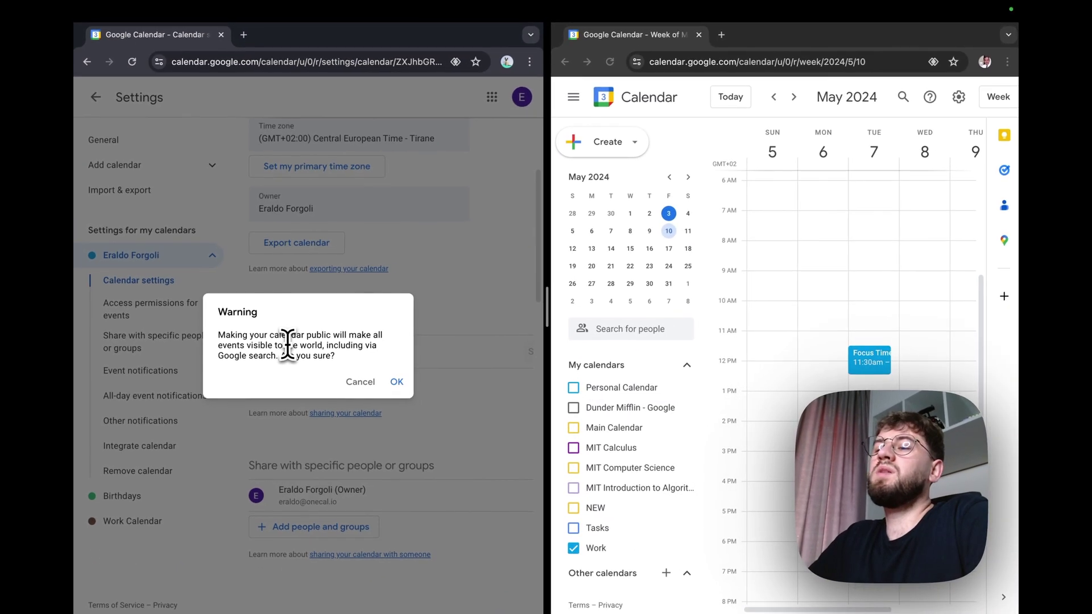
left_click_drag(256, 345, 340, 348)
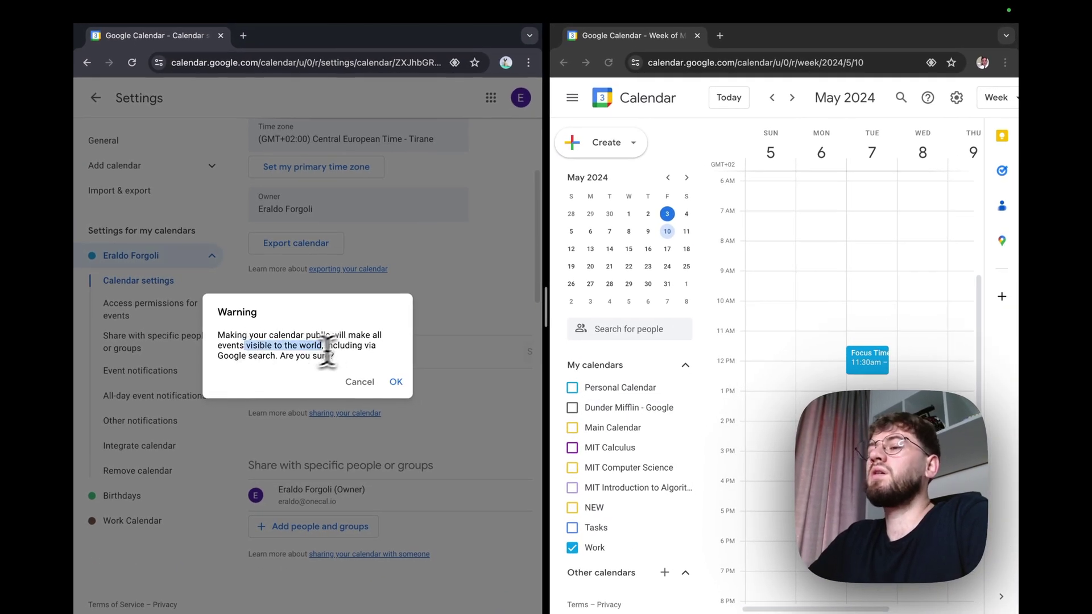
left_click(275, 376)
left_click(395, 382)
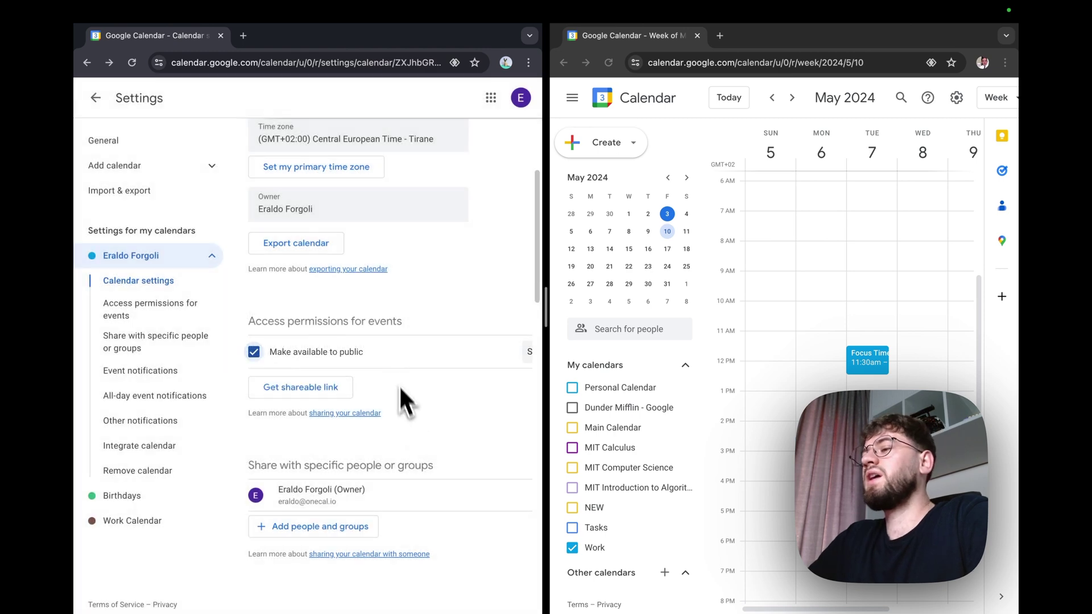
Step: Select and copy the calendar's public address in iCal format
scroll(409, 421, "down", 10)
scroll(414, 445, "down", 7)
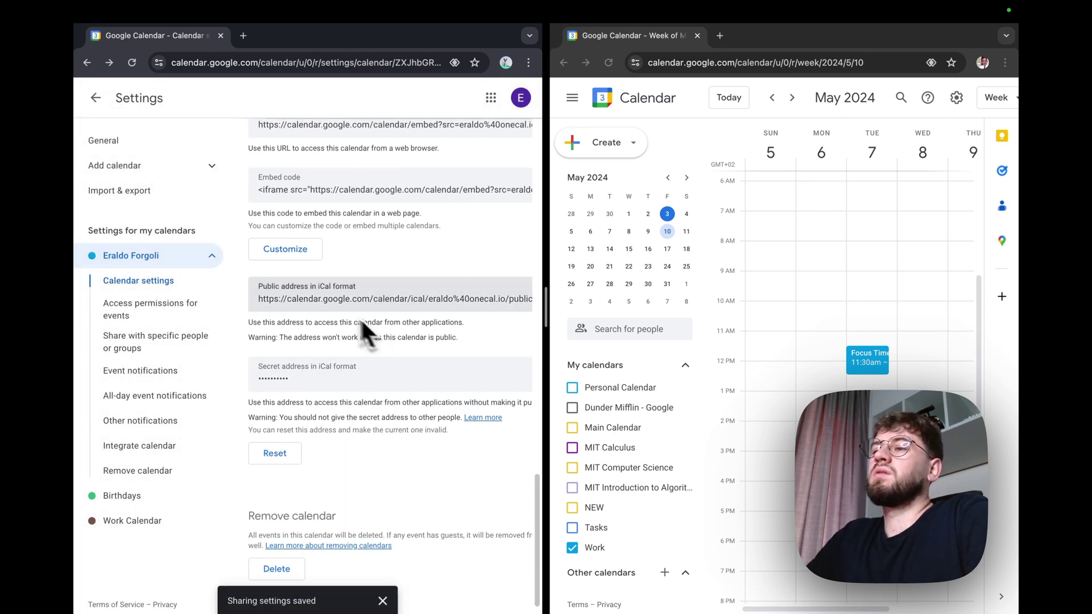
left_click(278, 295)
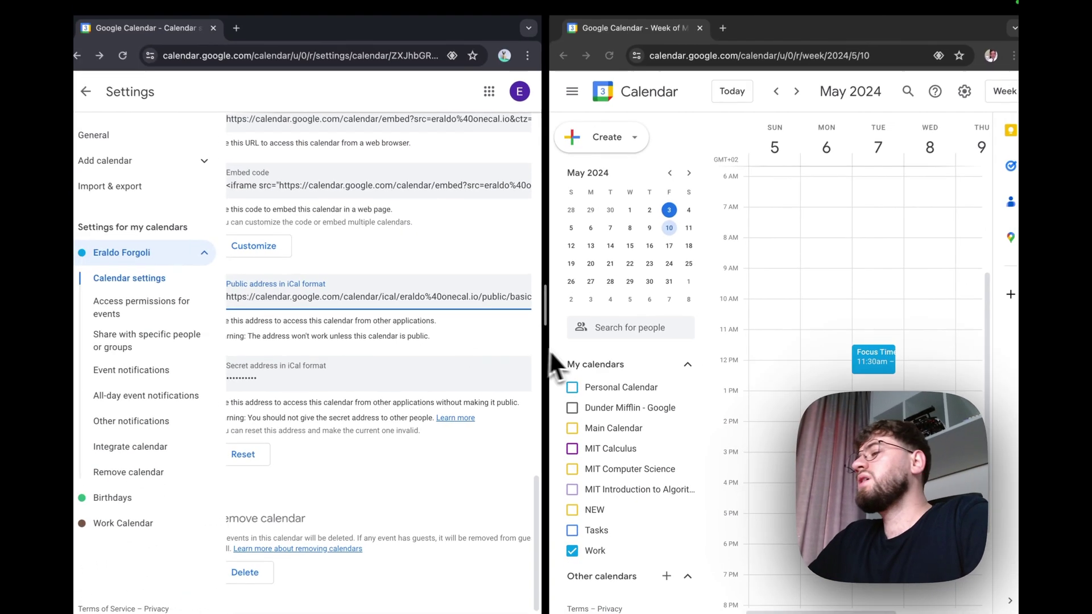
left_click(621, 356)
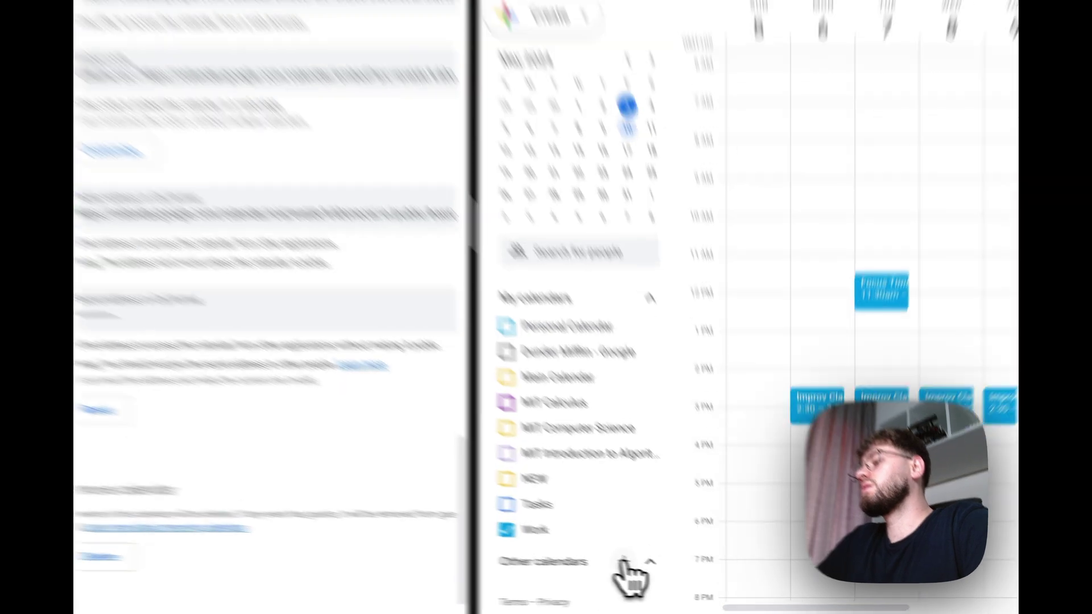
Step: Add the copied public iCal address to the second account as a calendar from URL, then return to the week
left_click(625, 563)
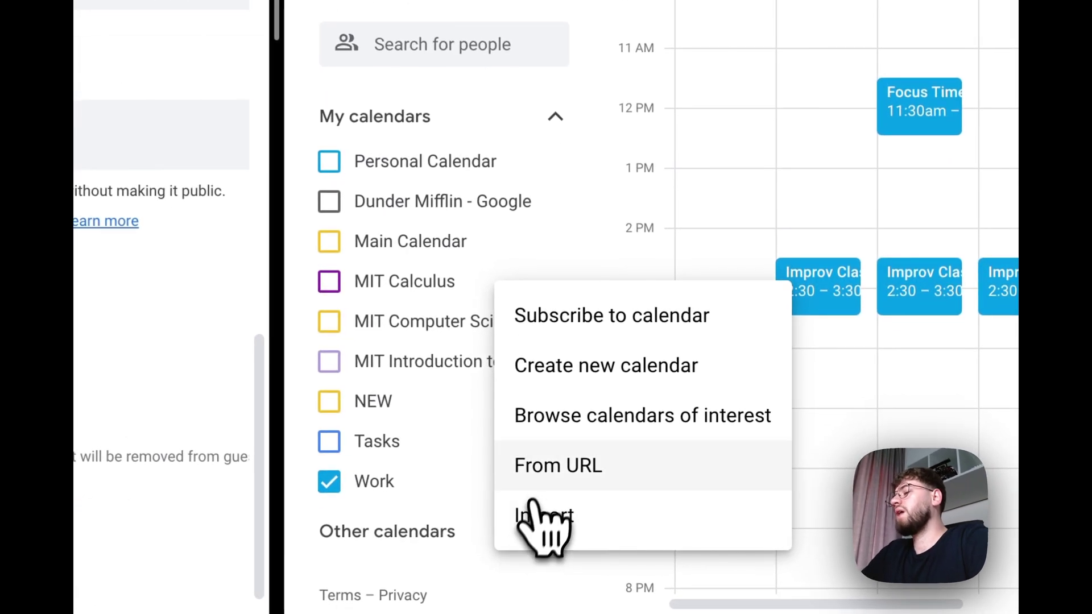
left_click(539, 489)
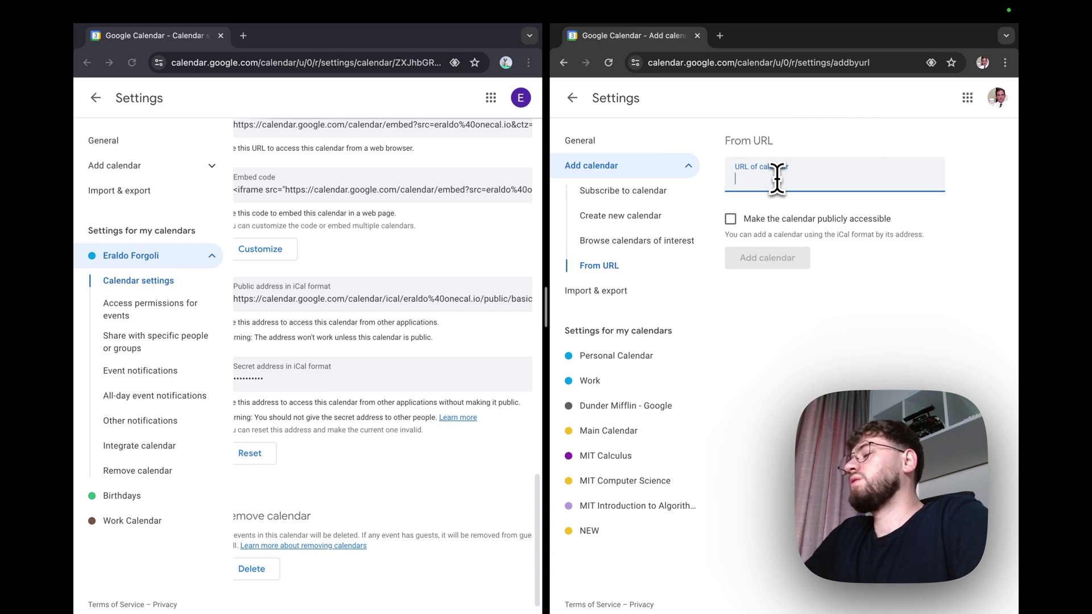
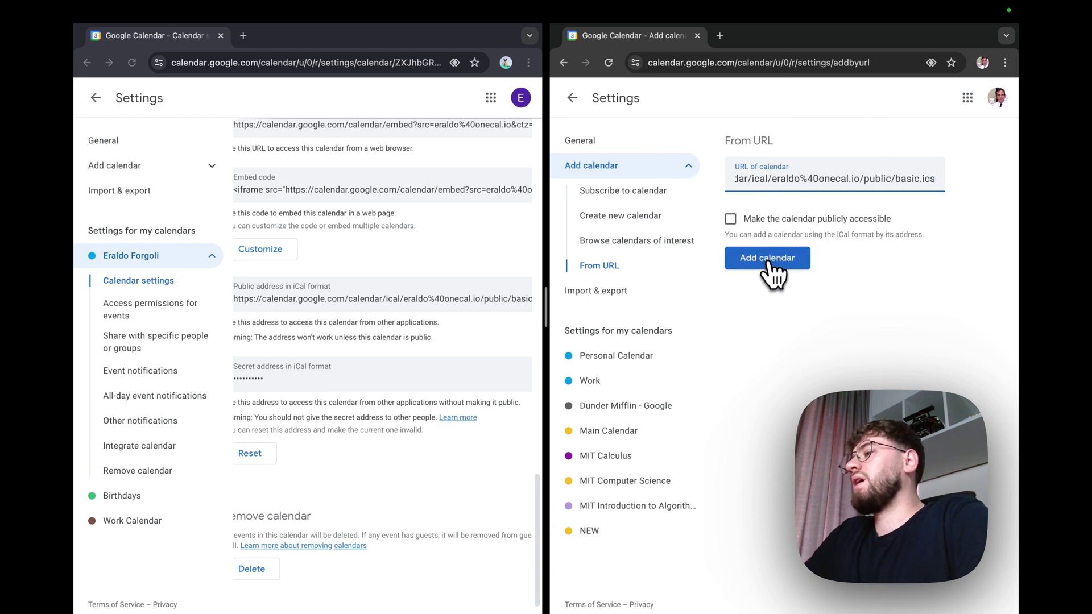
left_click(774, 265)
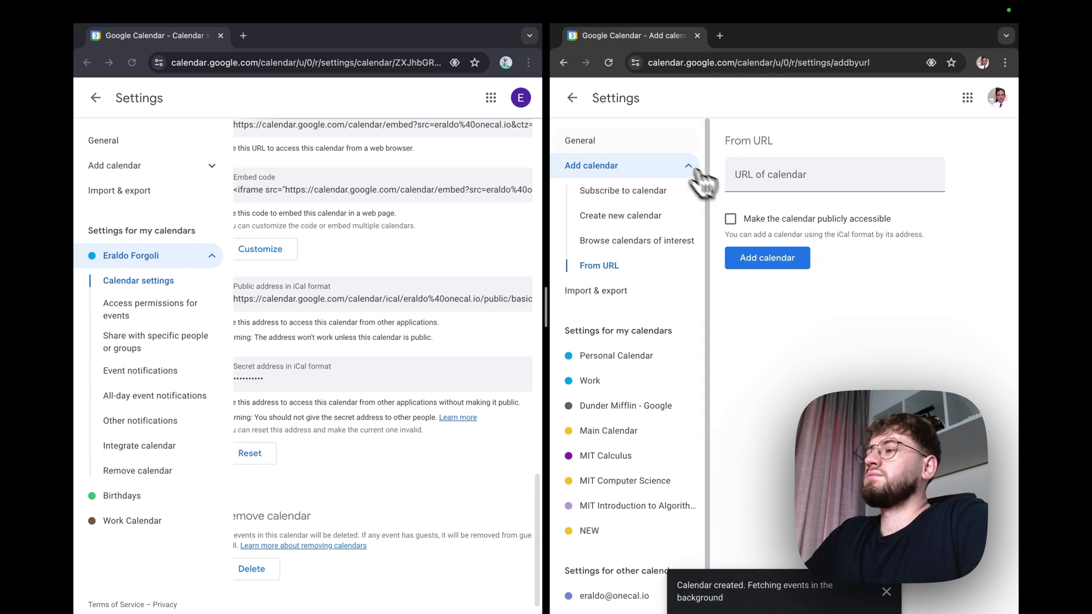
left_click(572, 98)
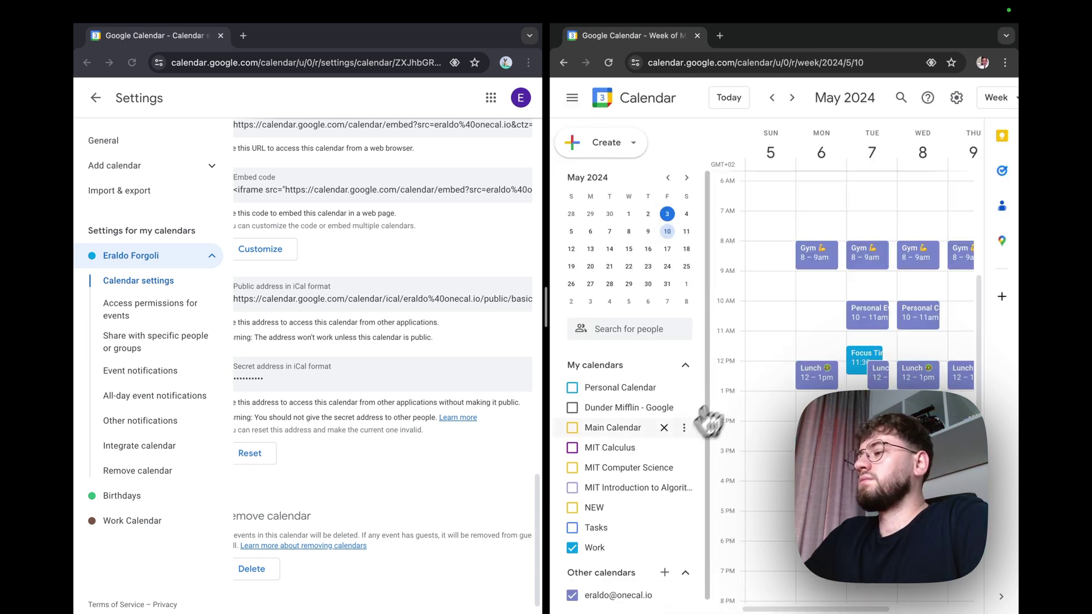
scroll(645, 502, "down", 1)
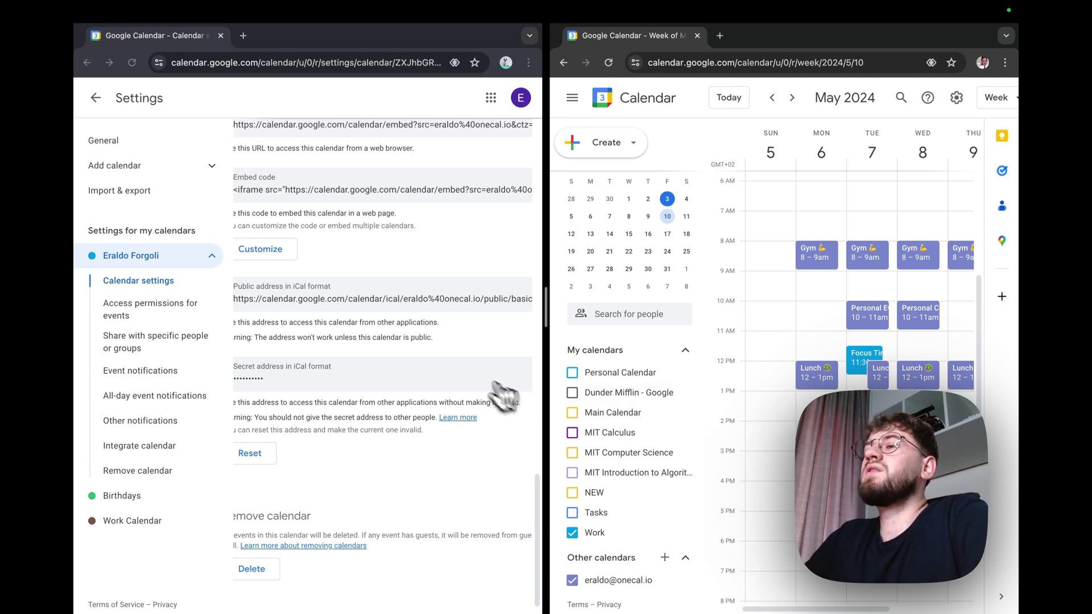
Step: Scroll the first calendar's settings page to the top and make Chrome full screen
scroll(362, 302, "up", 15)
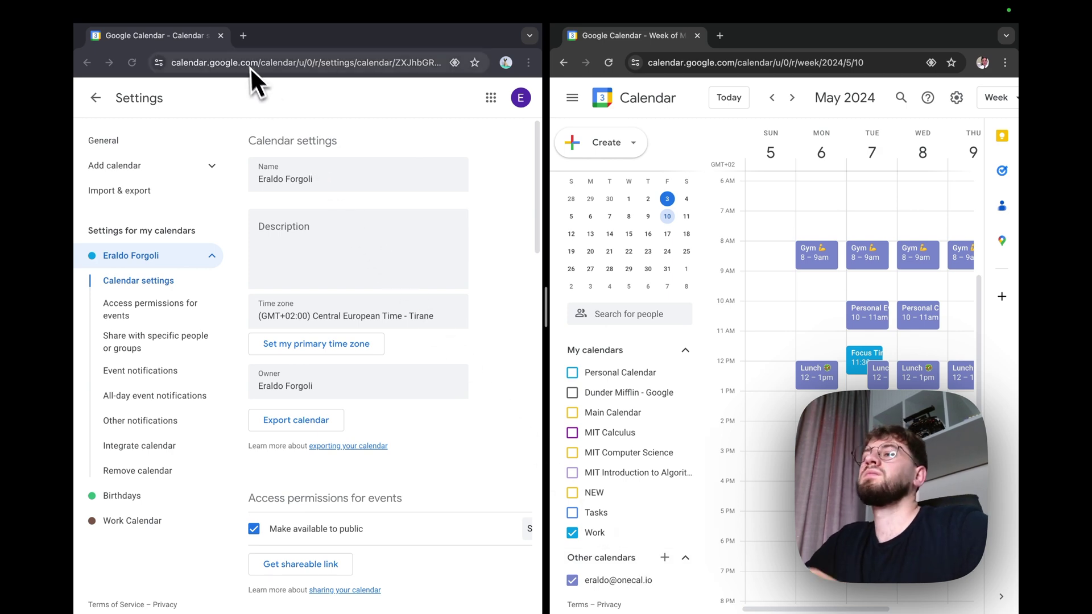
mouse_move(206, 11)
left_click(115, 32)
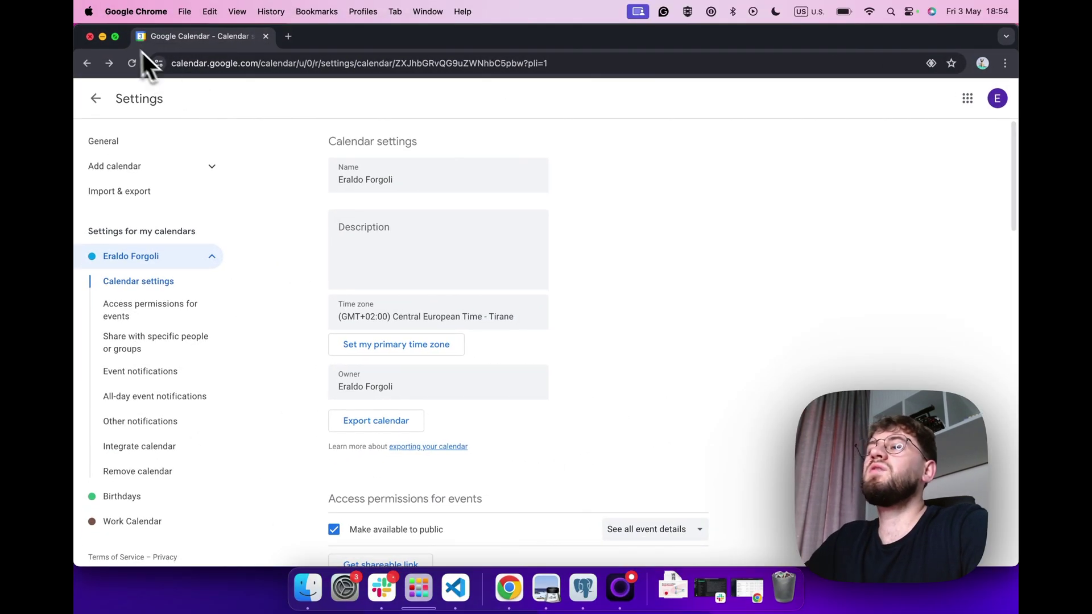
Step: Load onecal.io in a new browser tab
key("super+t")
type("onecal.io")
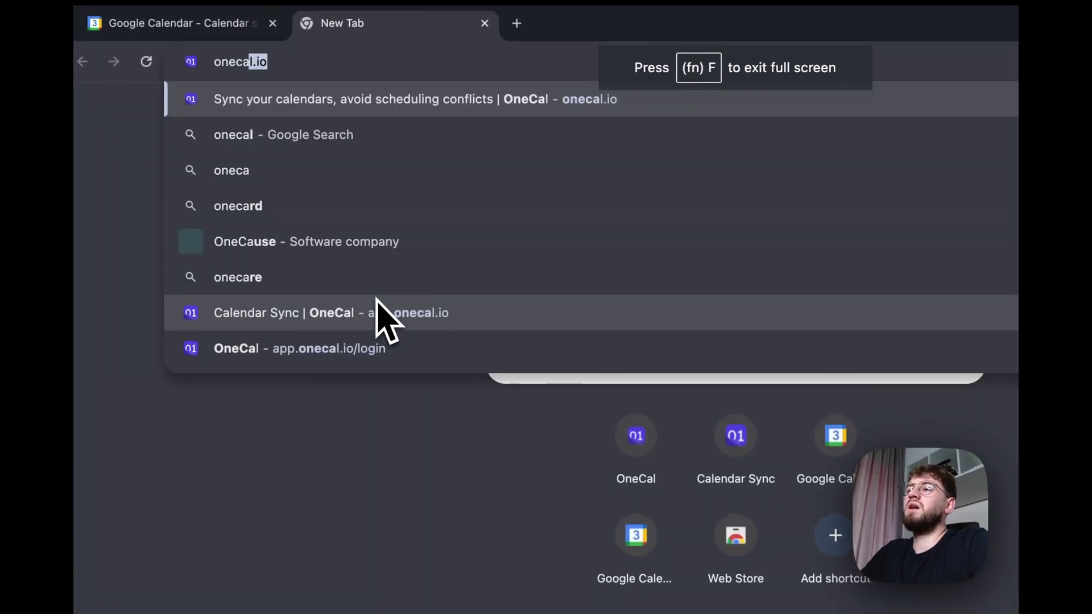
key("Return")
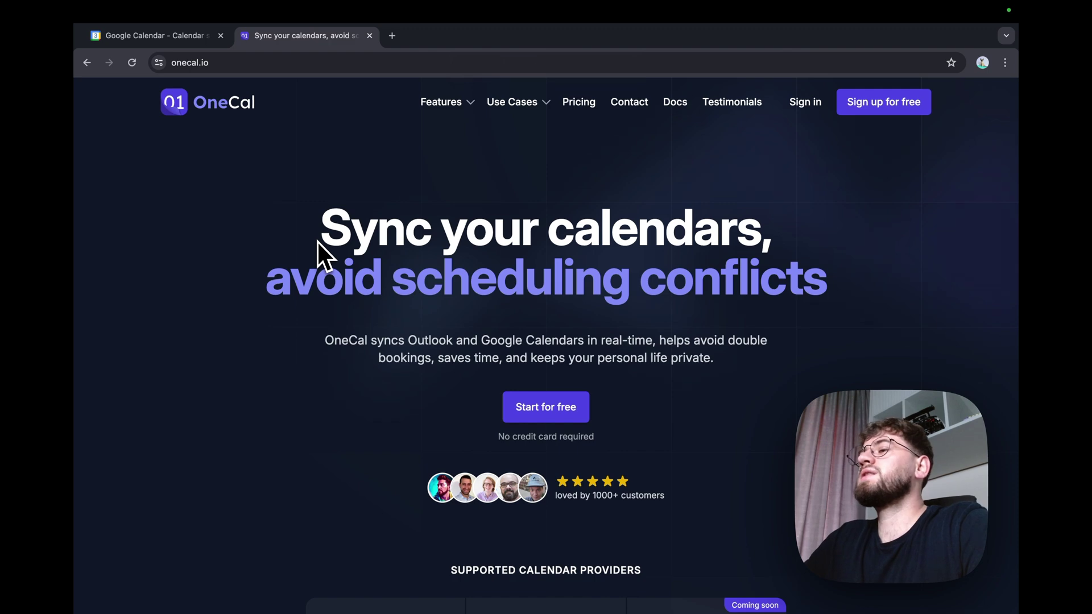
Step: Browse the OneCal homepage and choose Start for free
scroll(318, 242, "down", 10)
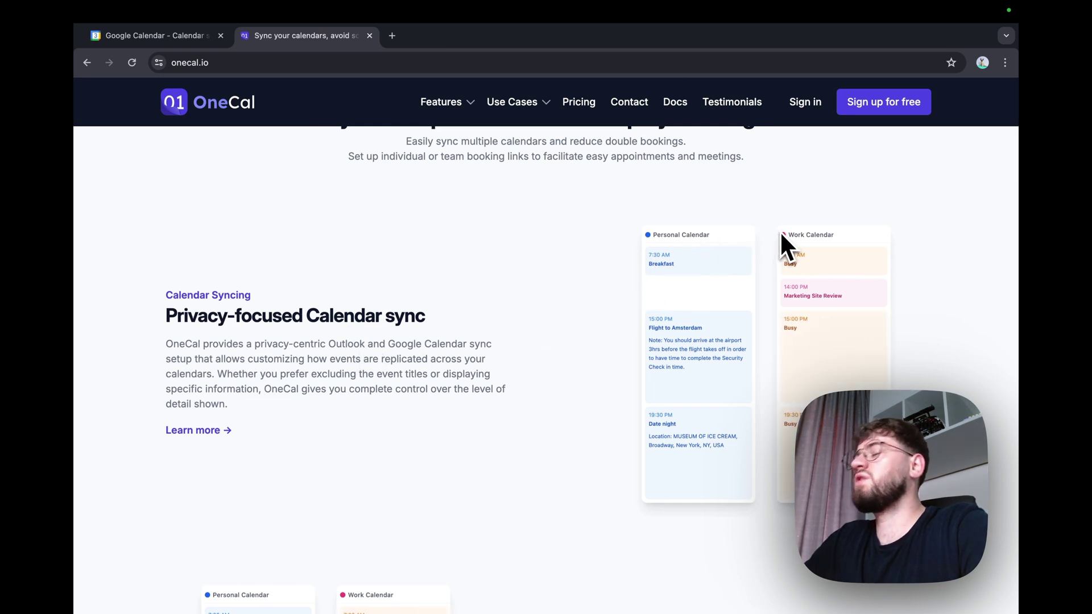
scroll(721, 302, "down", 1)
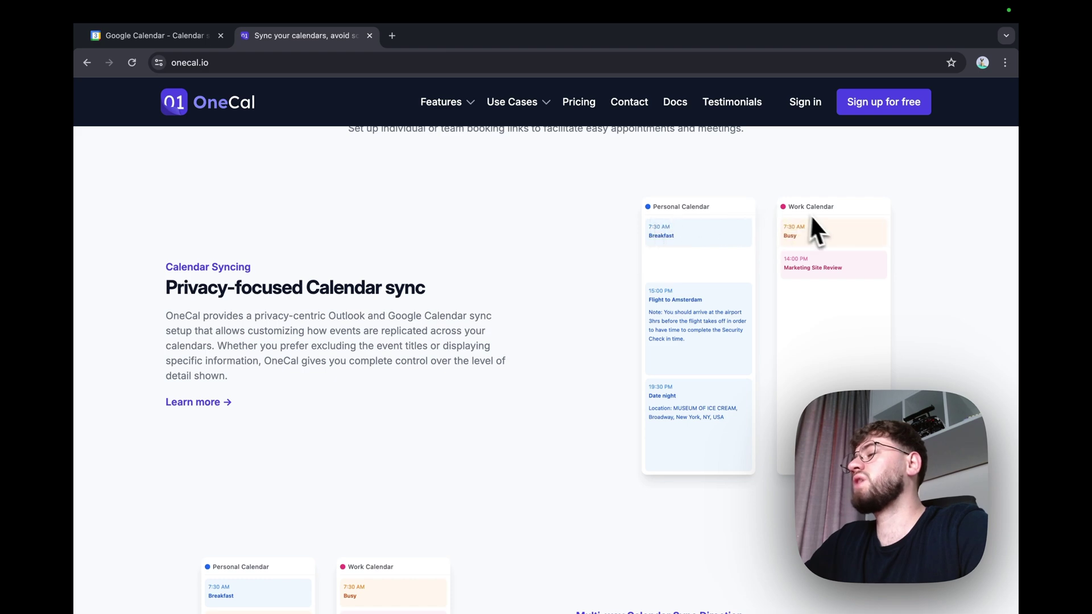
scroll(677, 327, "down", 6)
scroll(669, 340, "up", 1)
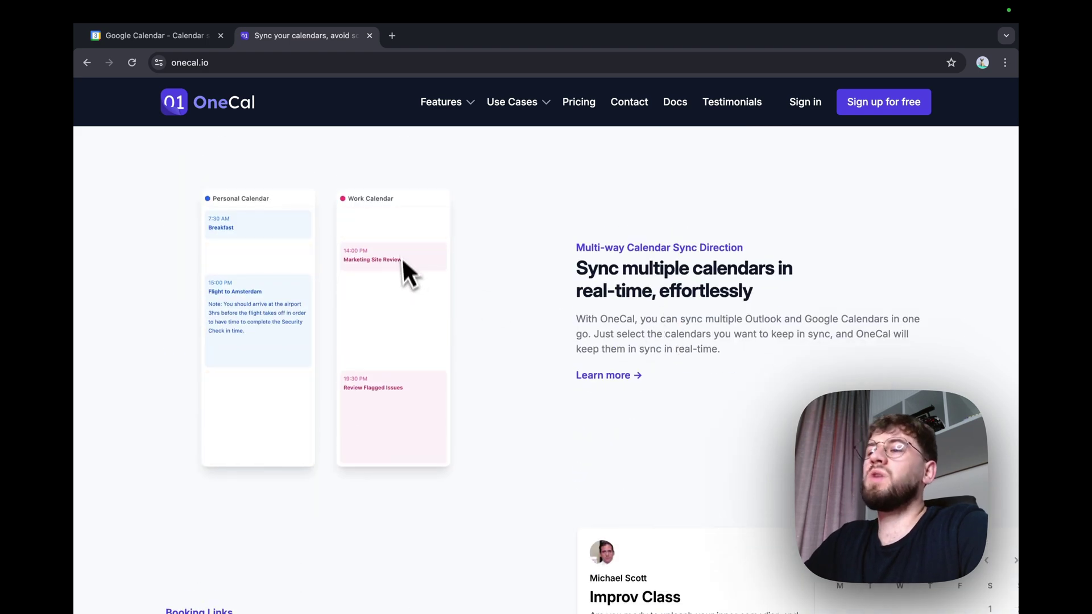
scroll(392, 327, "up", 7)
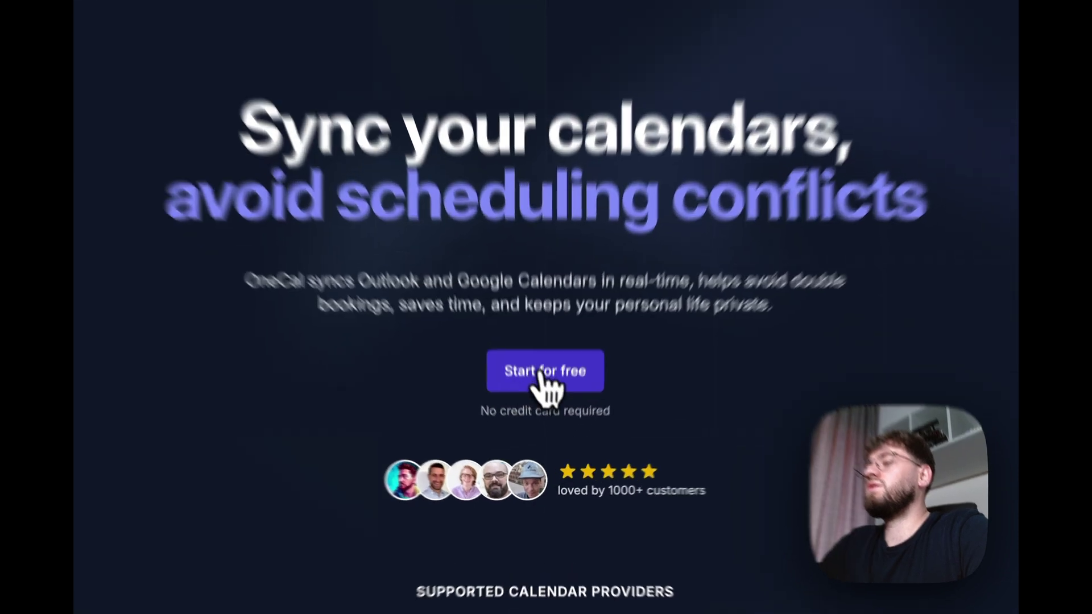
left_click(541, 377)
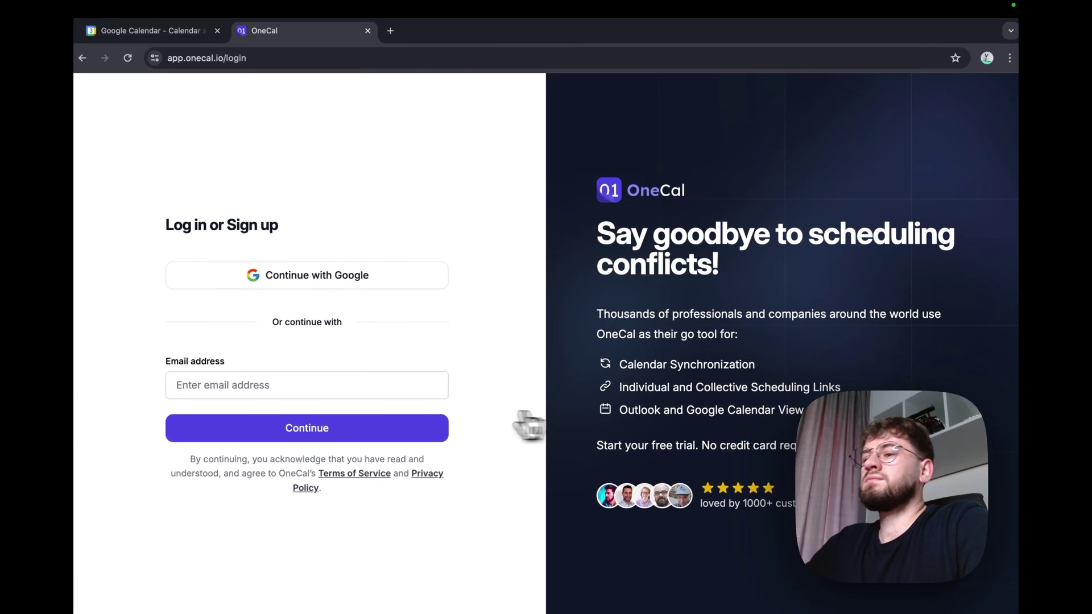
Step: Sign up to OneCal with Google and import that Google account's calendars
left_click(338, 275)
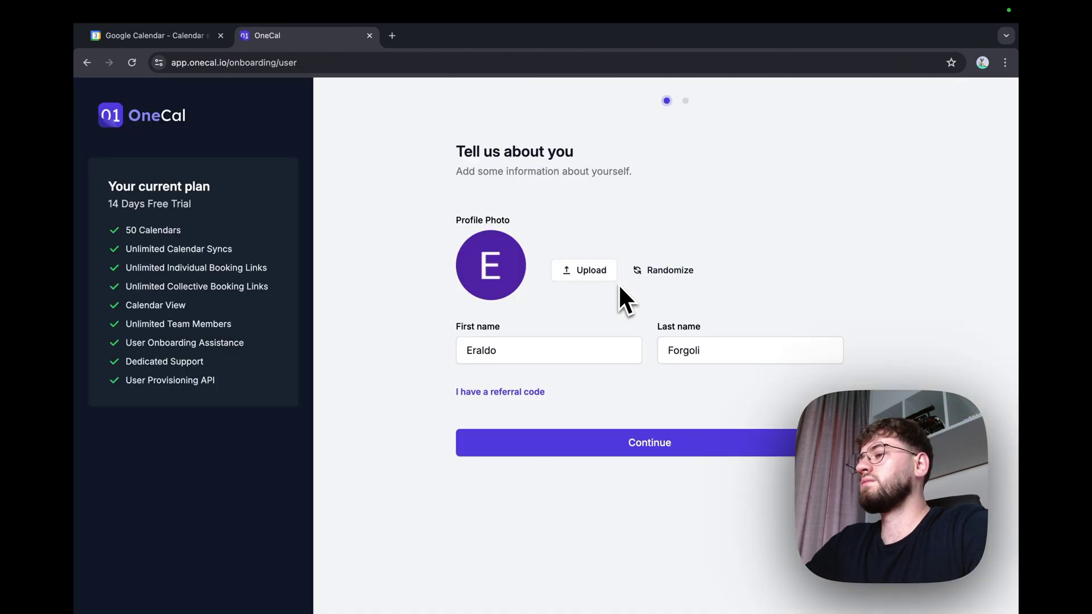
left_click(639, 435)
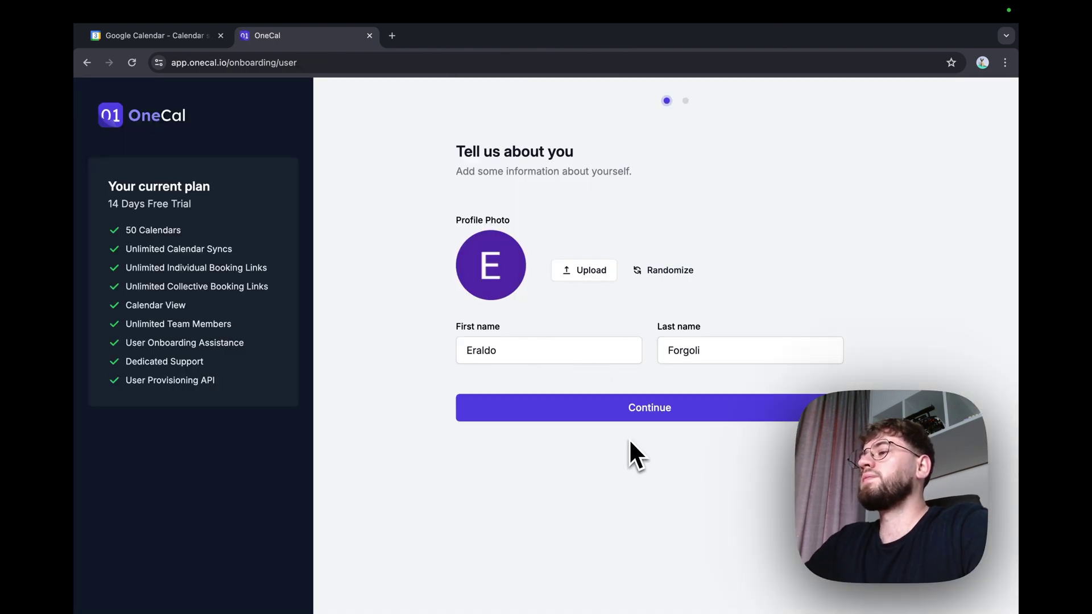
left_click(643, 250)
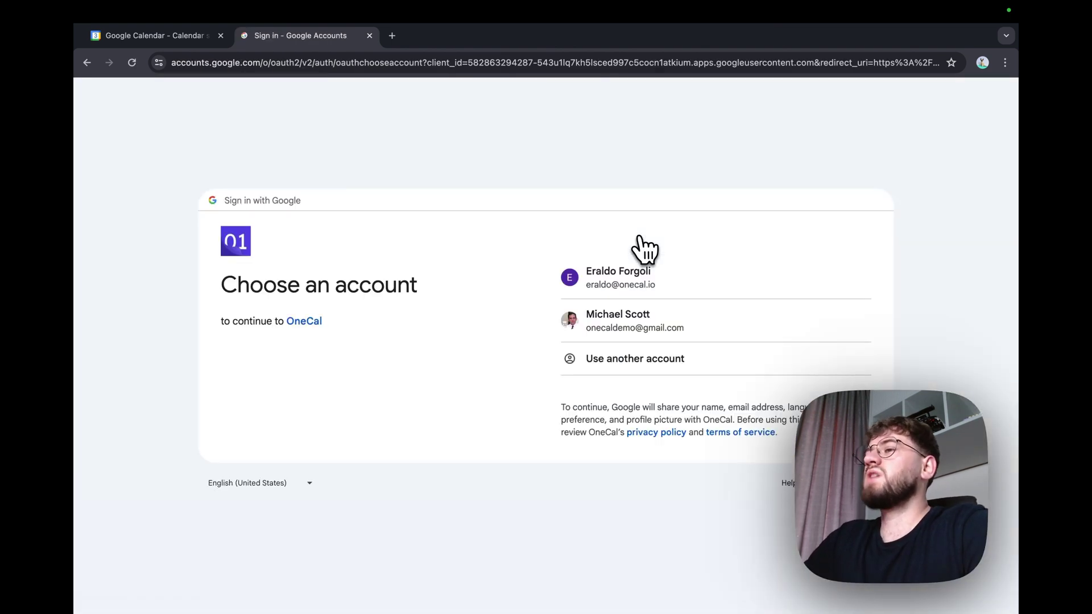
left_click(616, 293)
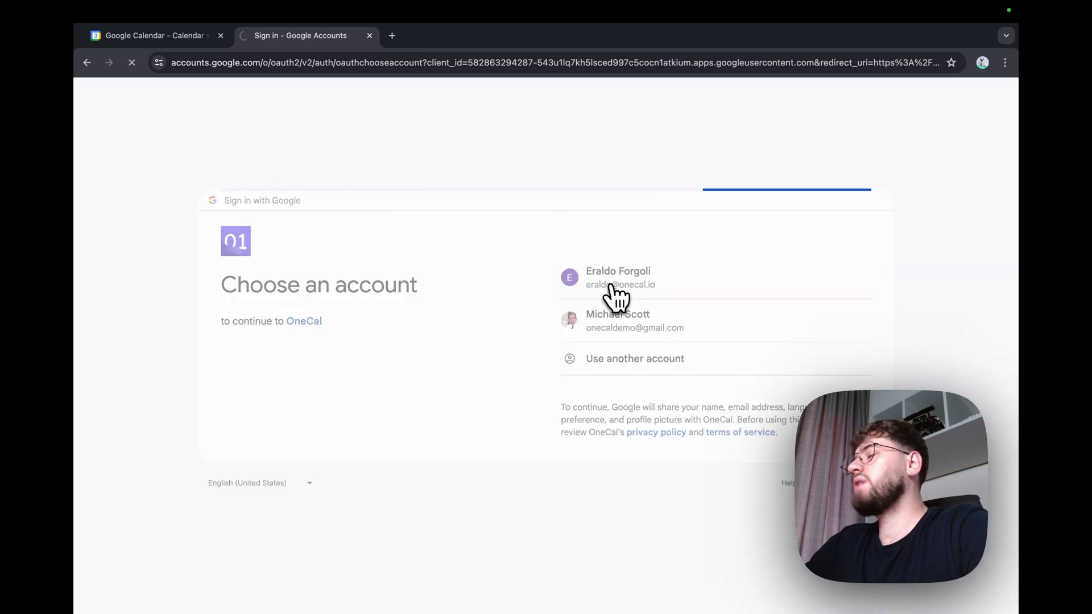
left_click(606, 306)
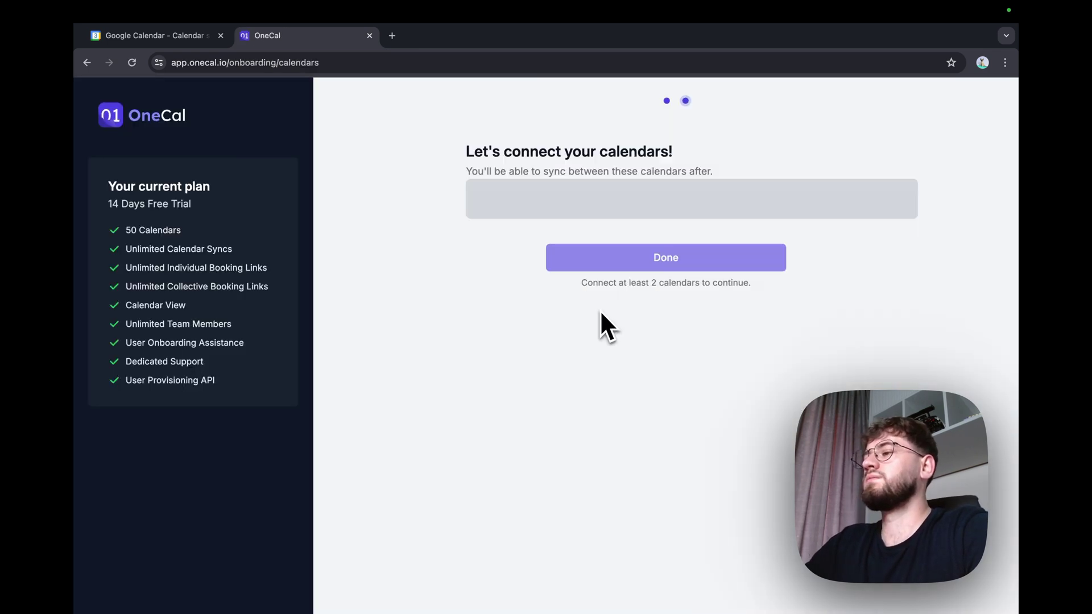
left_click(628, 288)
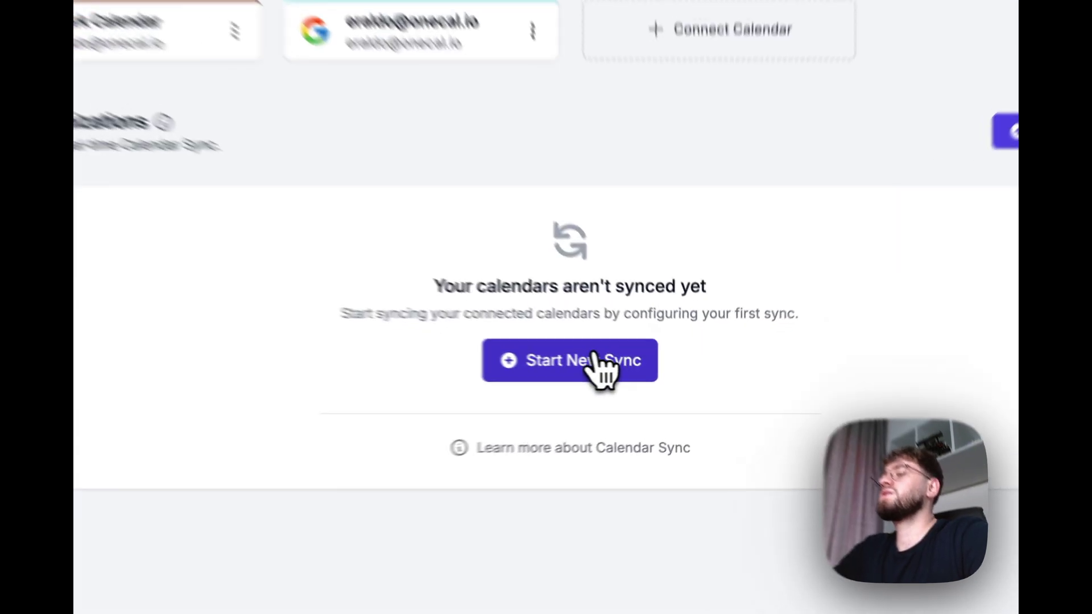
Step: Start a new sync with the Multi-way mode and continue to calendar selection
left_click(632, 374)
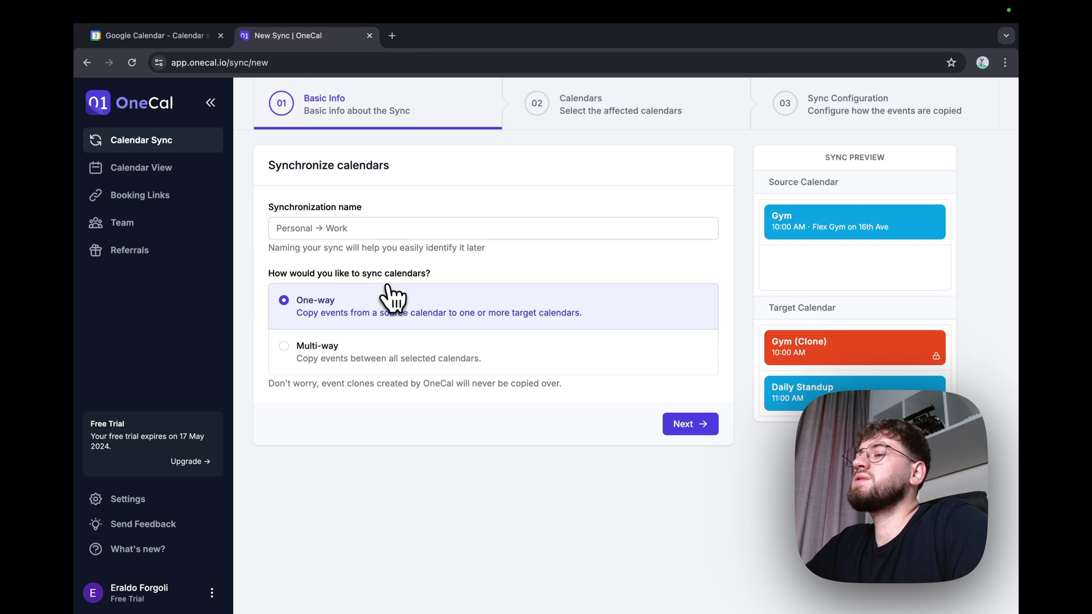
left_click(307, 347)
left_click(383, 234)
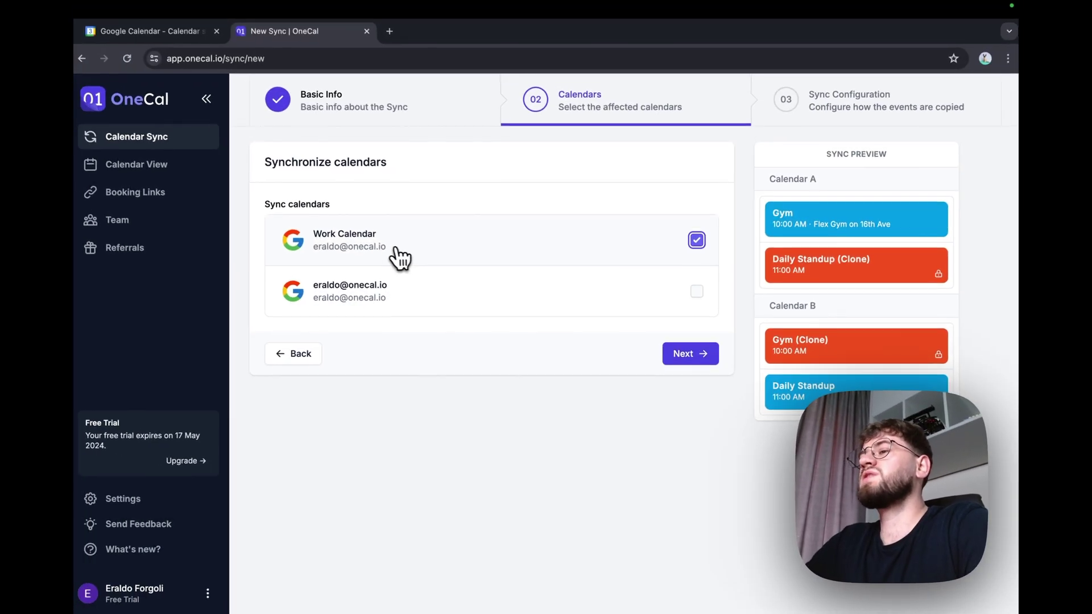
Step: Select Work Calendar and the personal calendar, then continue to Sync Configuration
left_click(368, 276)
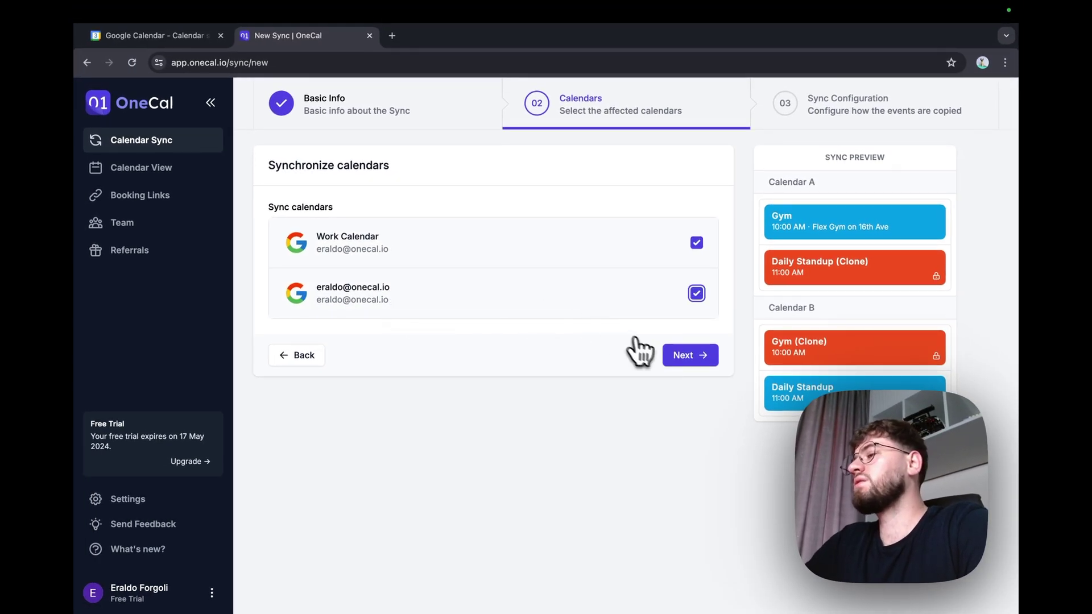
left_click(689, 356)
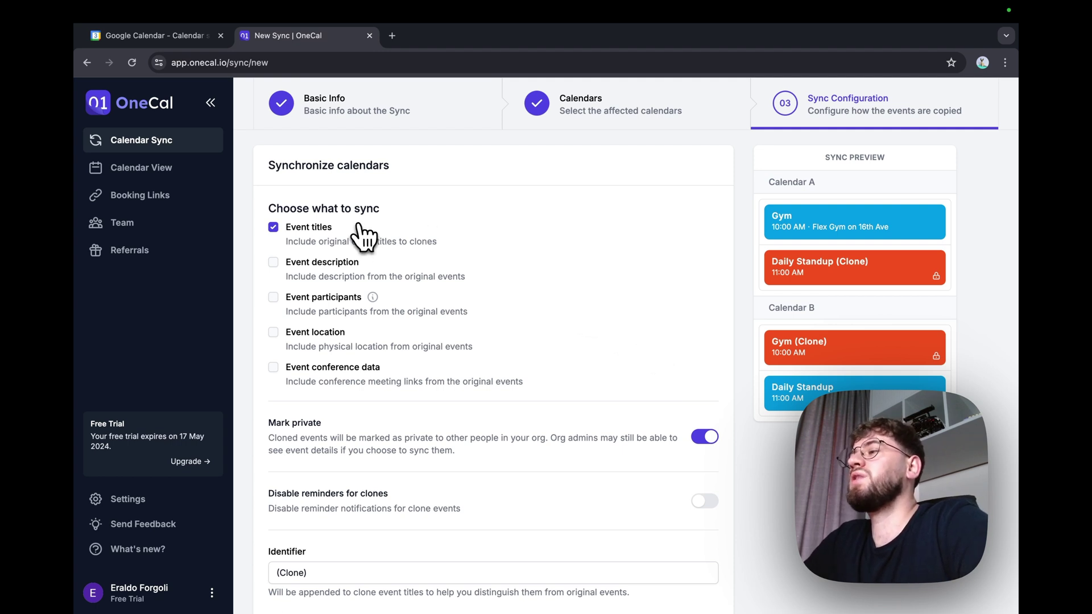
Step: Turn off event titles, color clones Lavender/Purple, start the sync, and open Calendar View
scroll(358, 224, "down", 1)
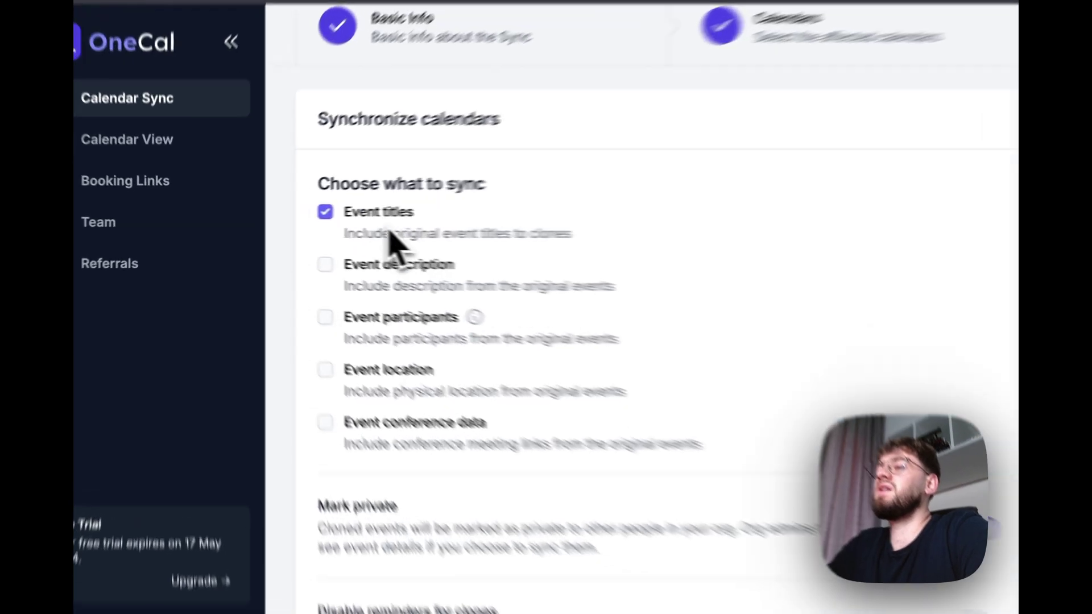
left_click(300, 225)
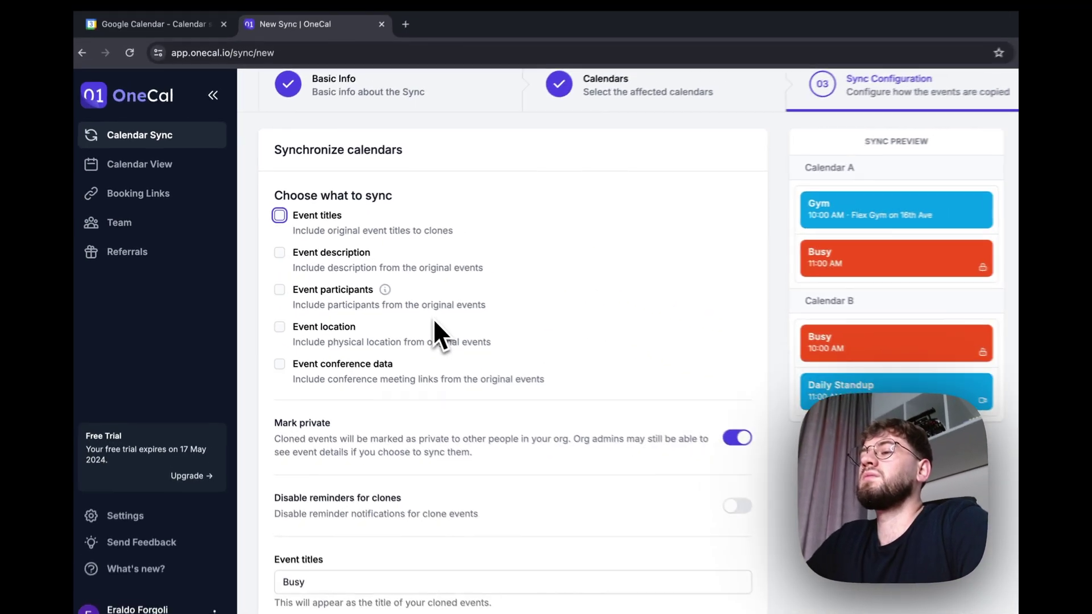
scroll(424, 326, "down", 8)
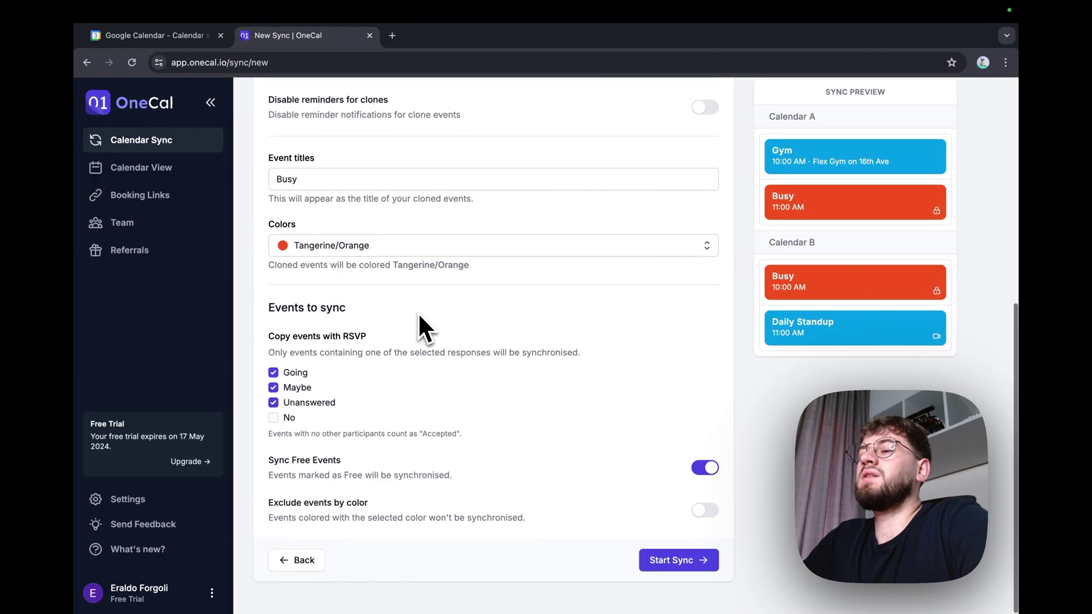
left_click(400, 254)
scroll(376, 376, "down", 3)
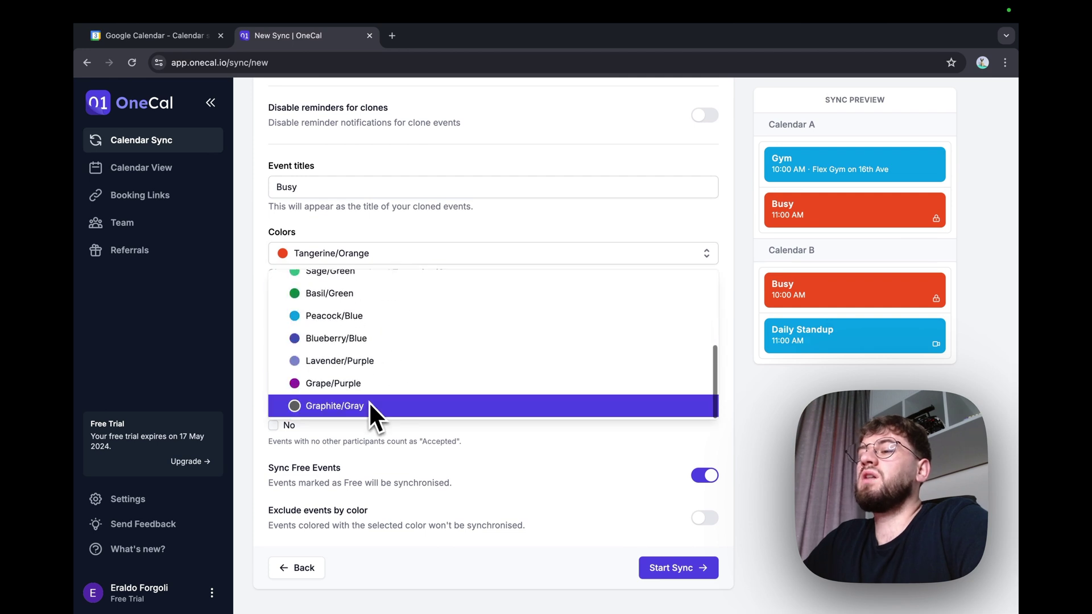
left_click(387, 363)
left_click(673, 567)
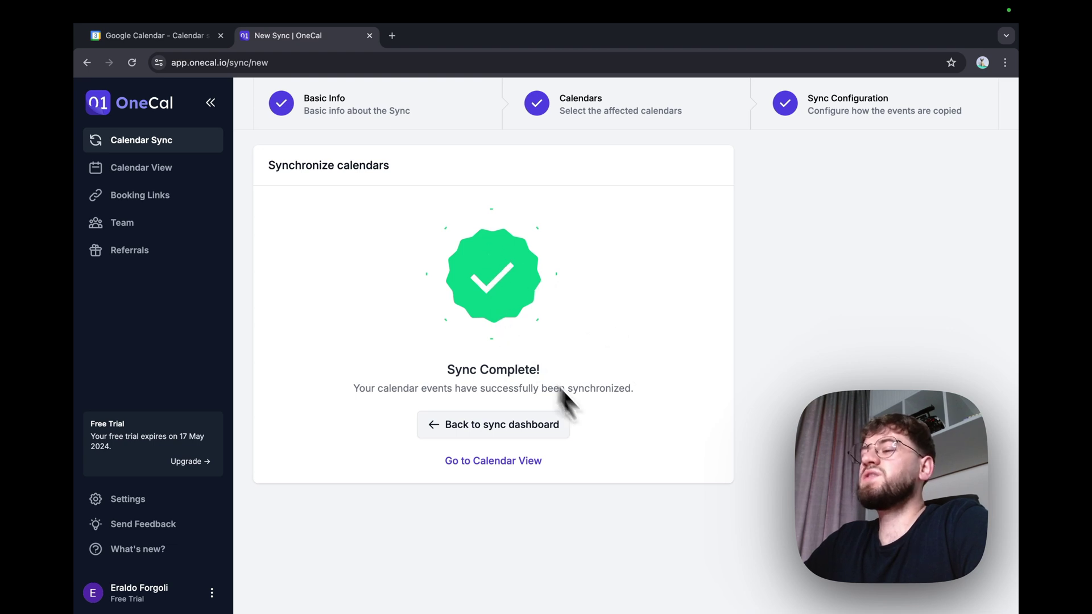
left_click(515, 464)
Step: Show Work Calendar and the personal calendar for the week of May 5–11
left_click(399, 212)
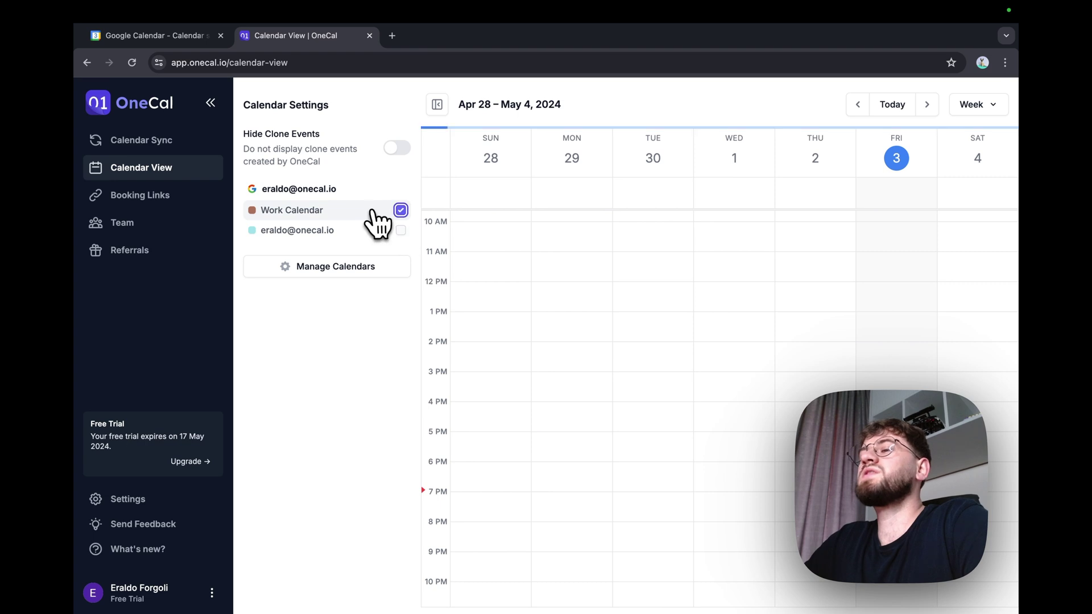
left_click(400, 230)
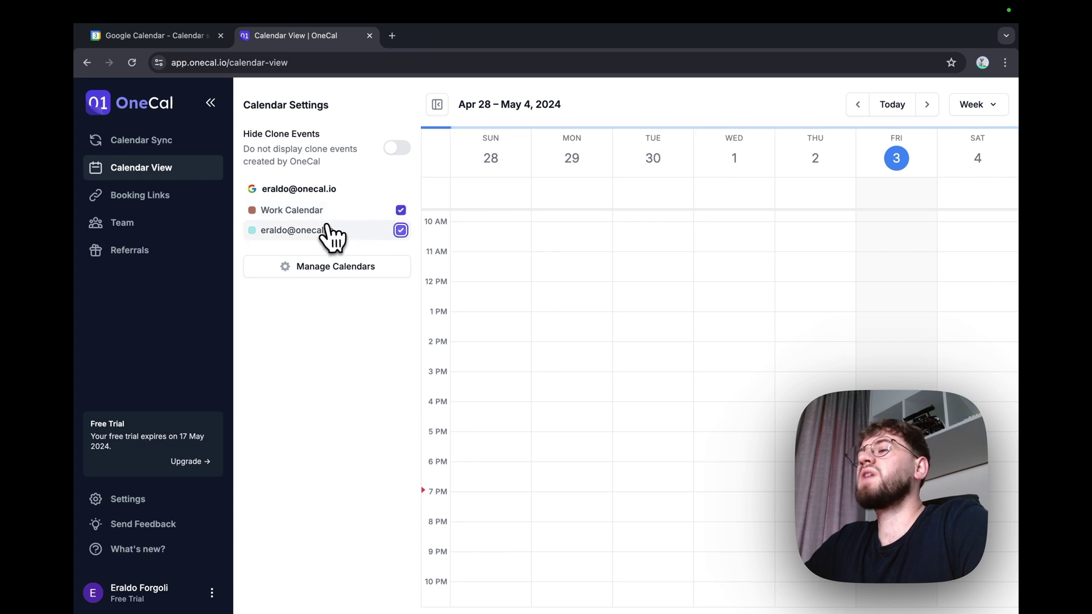
left_click(927, 105)
scroll(793, 255, "up", 1)
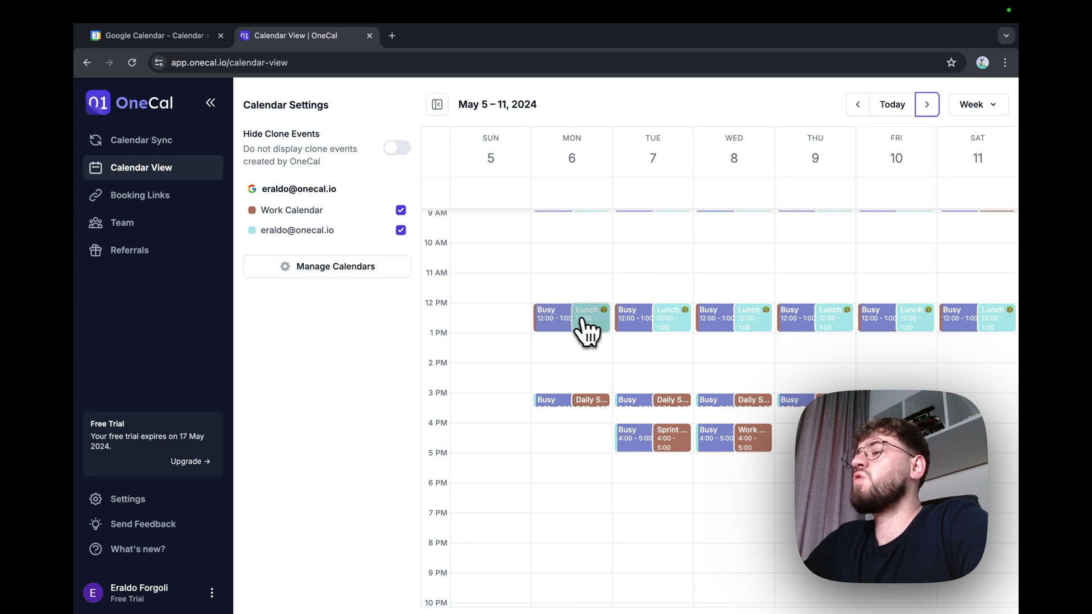
Step: Inspect Monday's 12 PM Busy clone, Lunch, Daily Standup and 3 PM Busy clone details
left_click(559, 320)
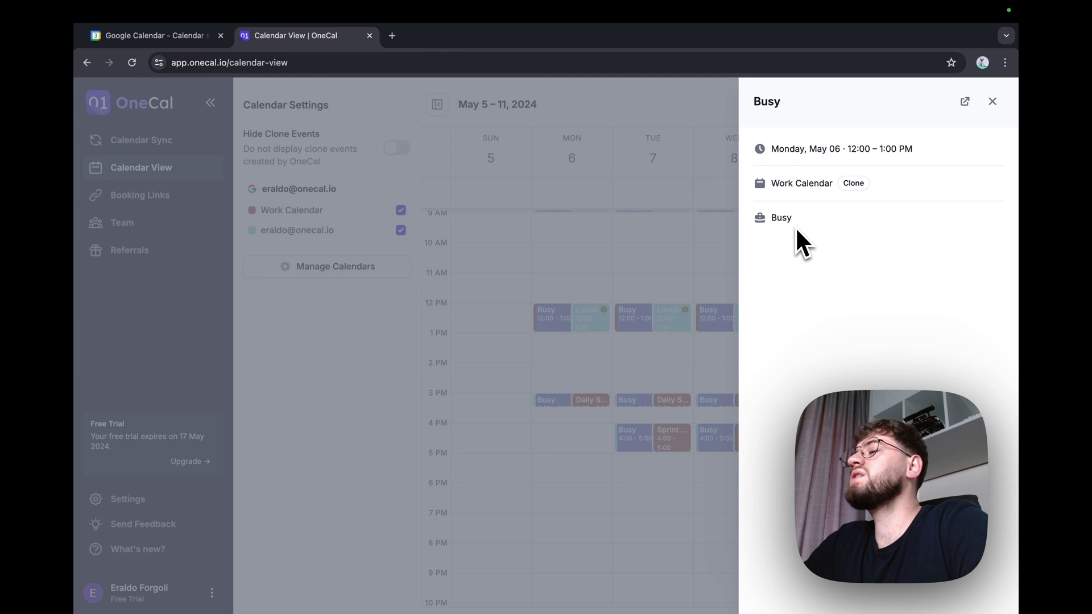
left_click(591, 319)
left_click(589, 318)
left_click(620, 233)
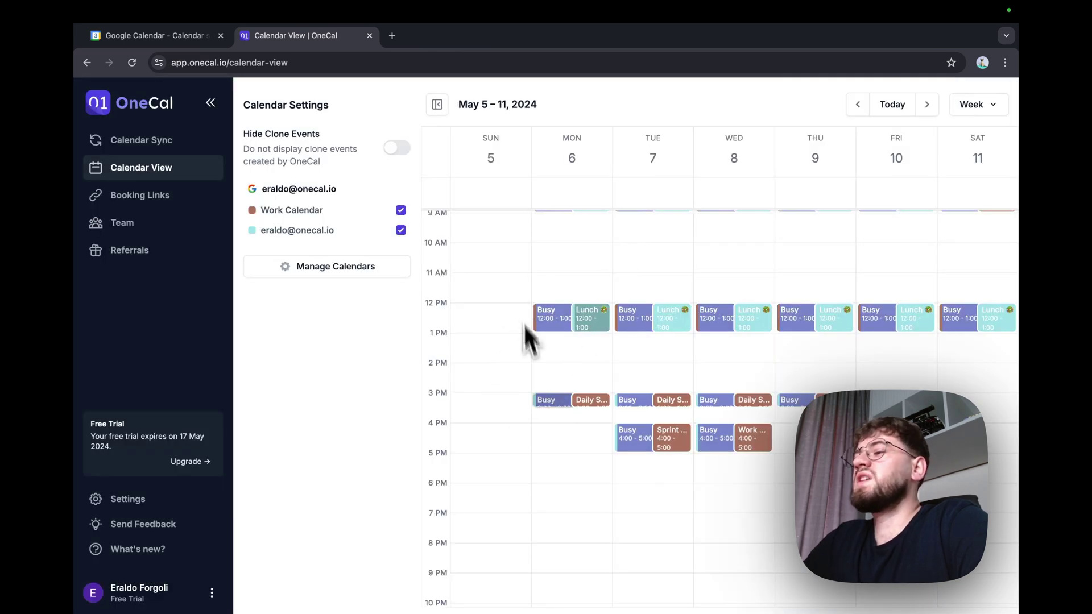
left_click(585, 404)
left_click(663, 350)
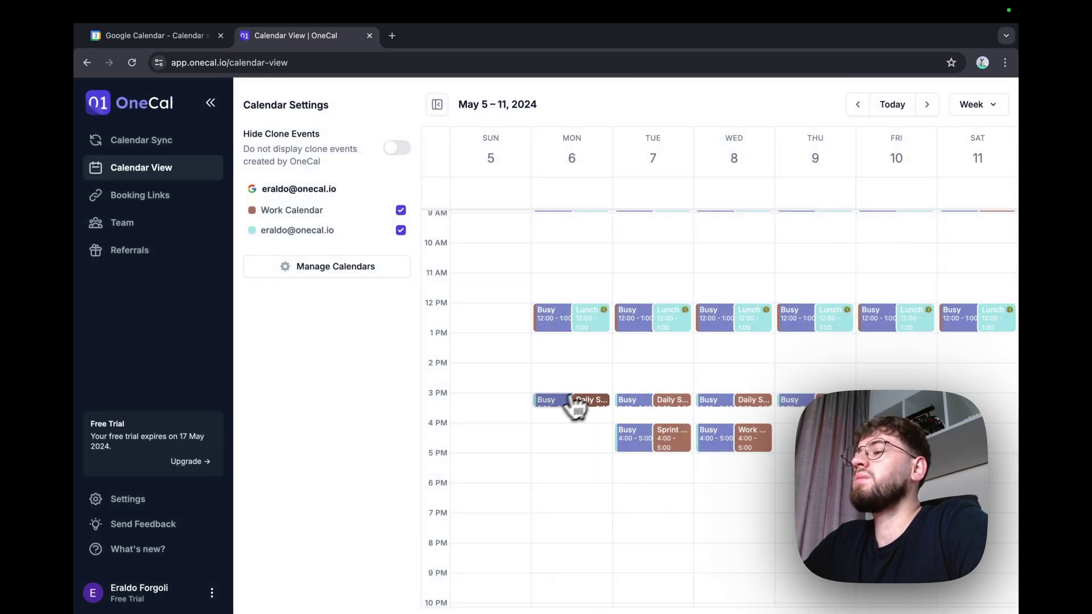
left_click(565, 401)
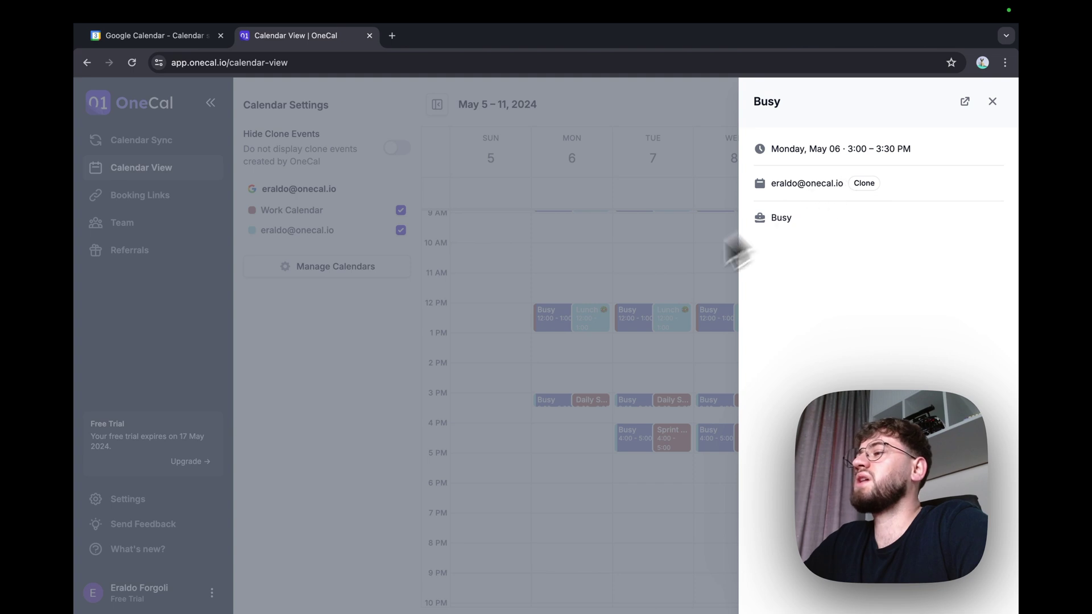
left_click(590, 339)
Step: Show only Work Calendar in Google Calendar's week view and draft a Thursday 10–11am event
left_click(186, 35)
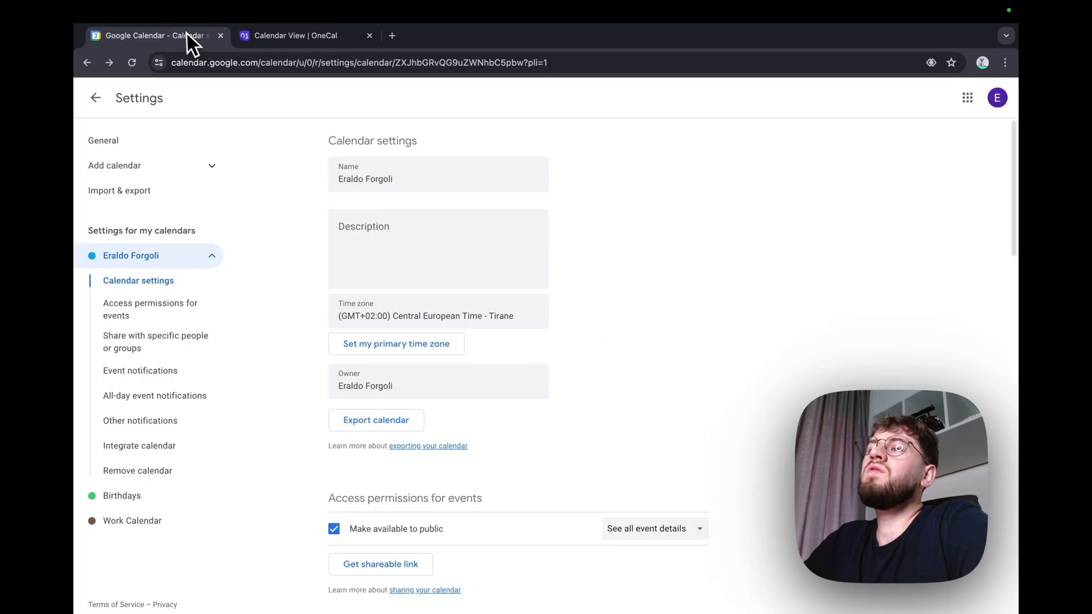
left_click(95, 98)
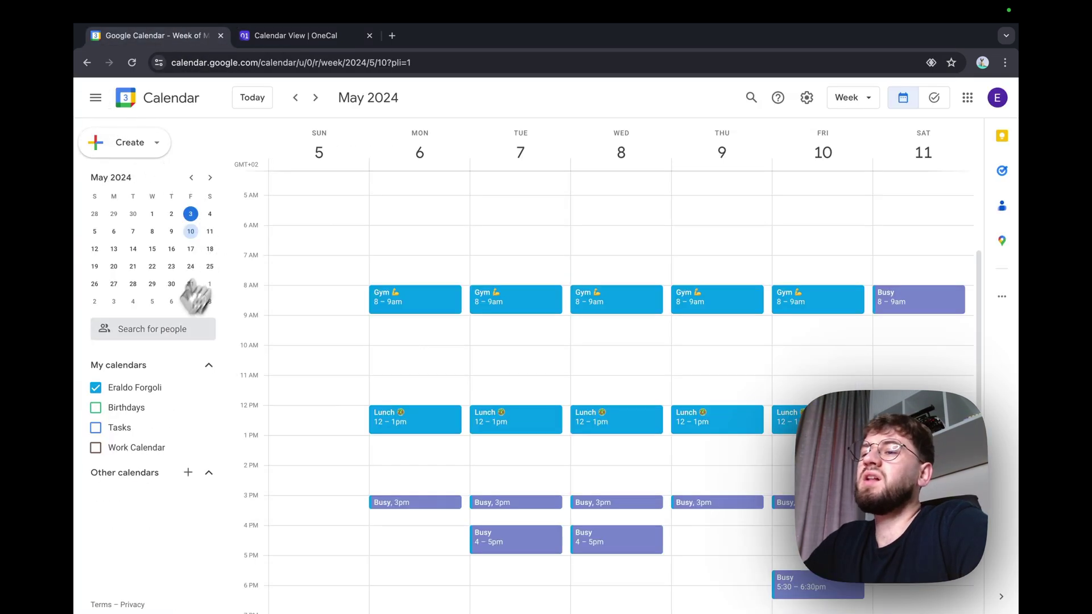
scroll(348, 459, "down", 1)
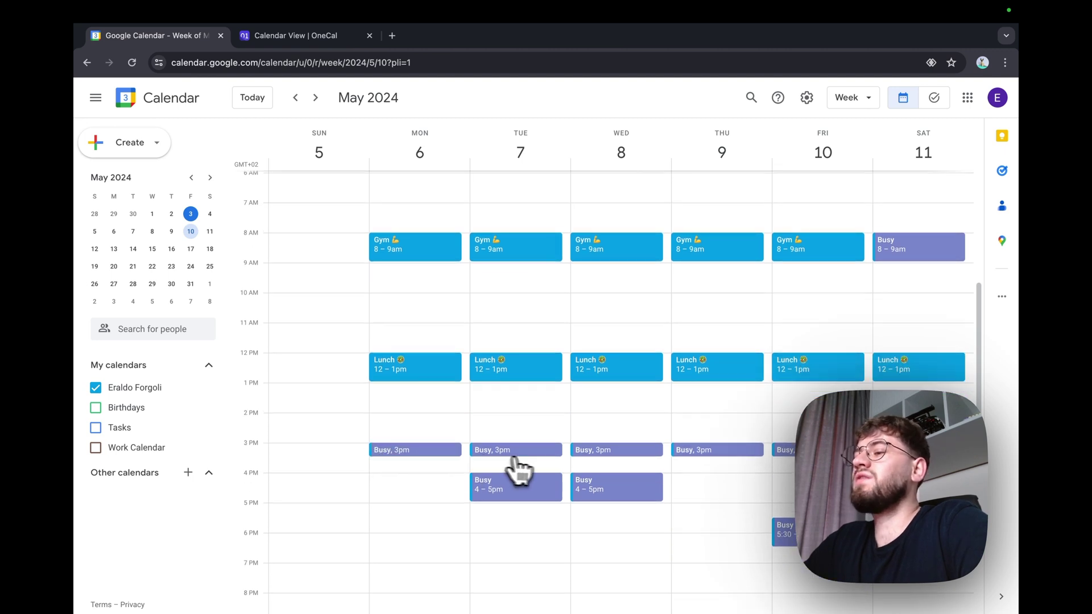
left_click(150, 388)
left_click(135, 441)
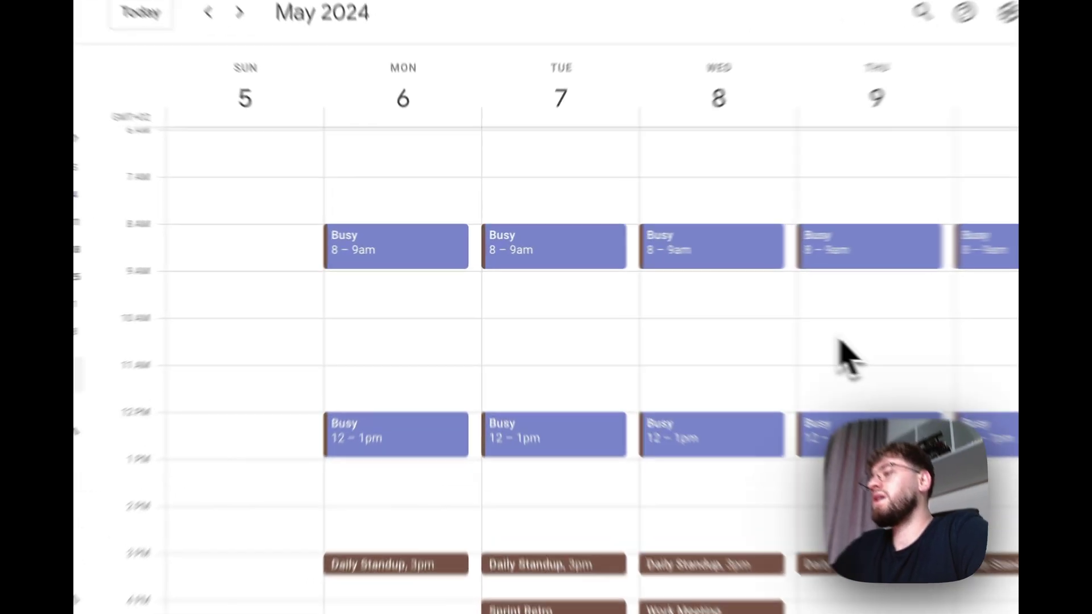
left_click(696, 302)
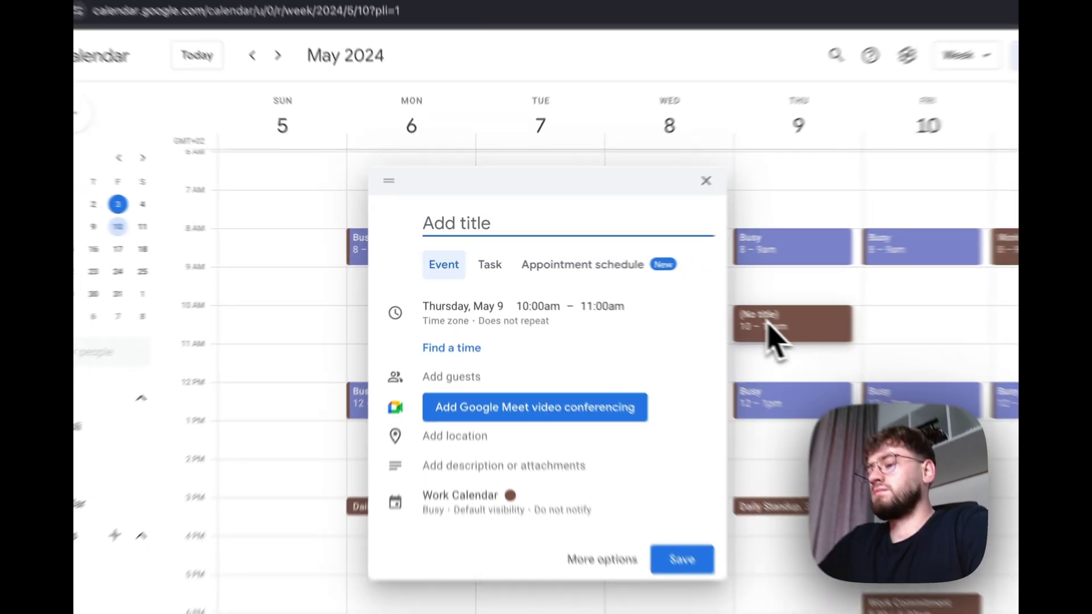
Step: Save a '1/1' meeting with a colleague for Thursday May 9, 10–11am, then return to OneCal's sync list
type("1/1 with")
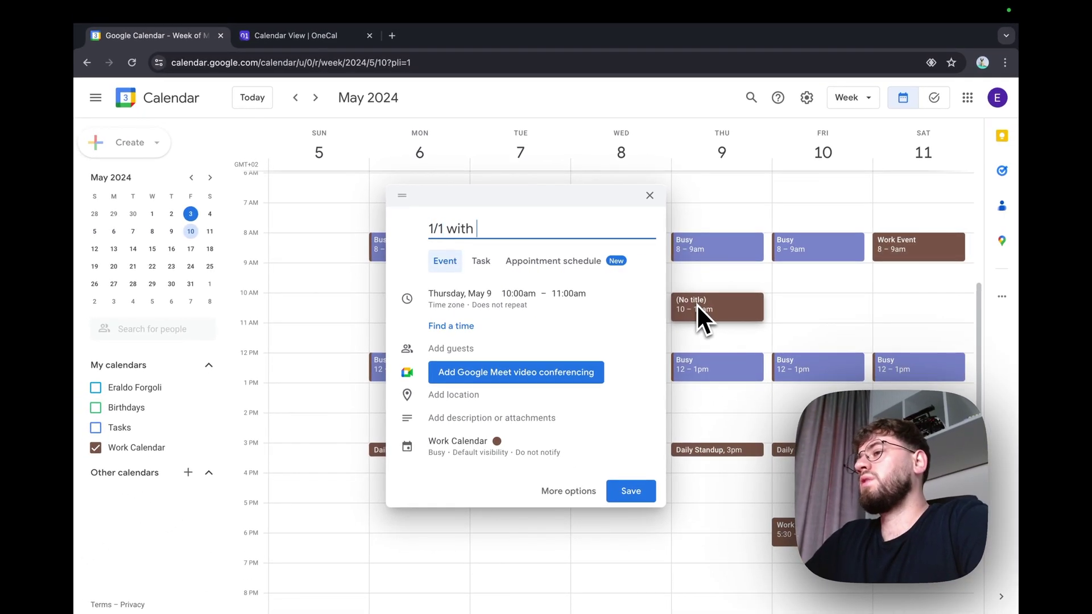
type(" Eraldo")
left_click(648, 493)
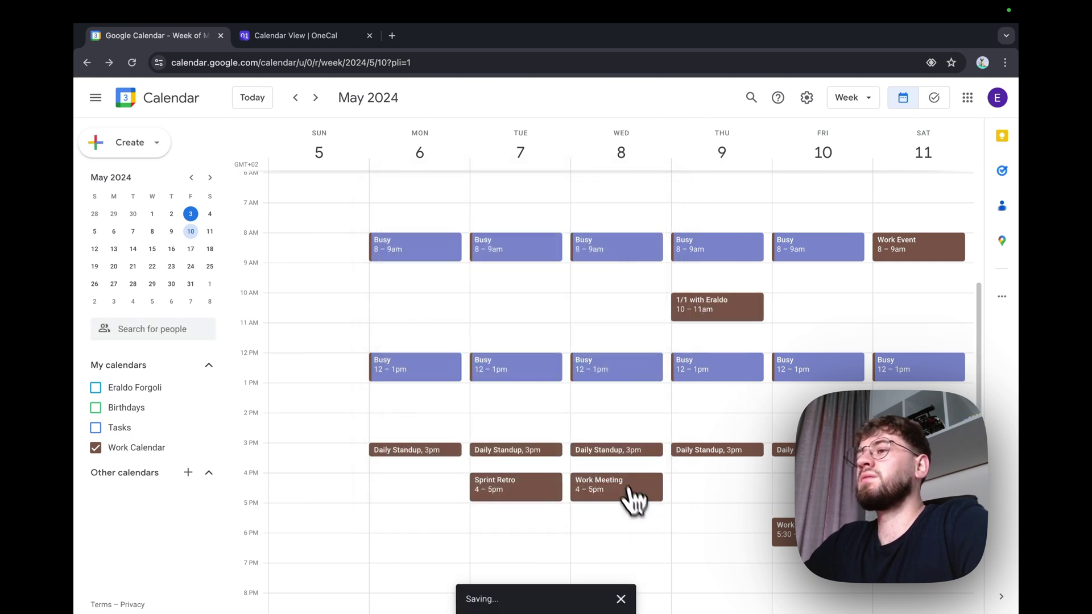
left_click(300, 38)
left_click(149, 142)
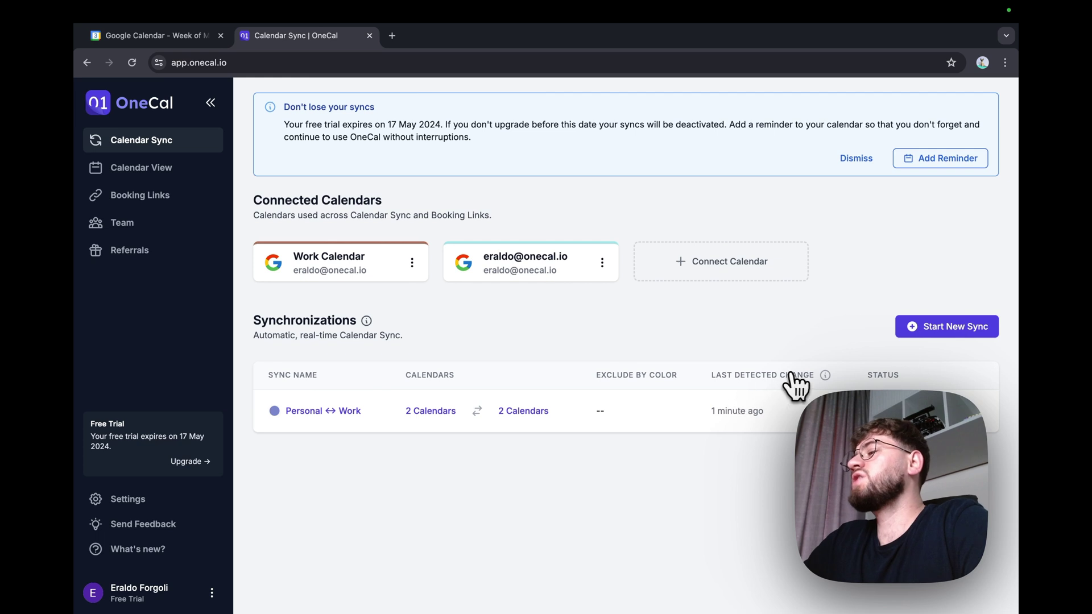
Step: Check the sync's last detected change, then confirm the personal calendar shows a Thursday 10–11am Busy block
triple_click(711, 411)
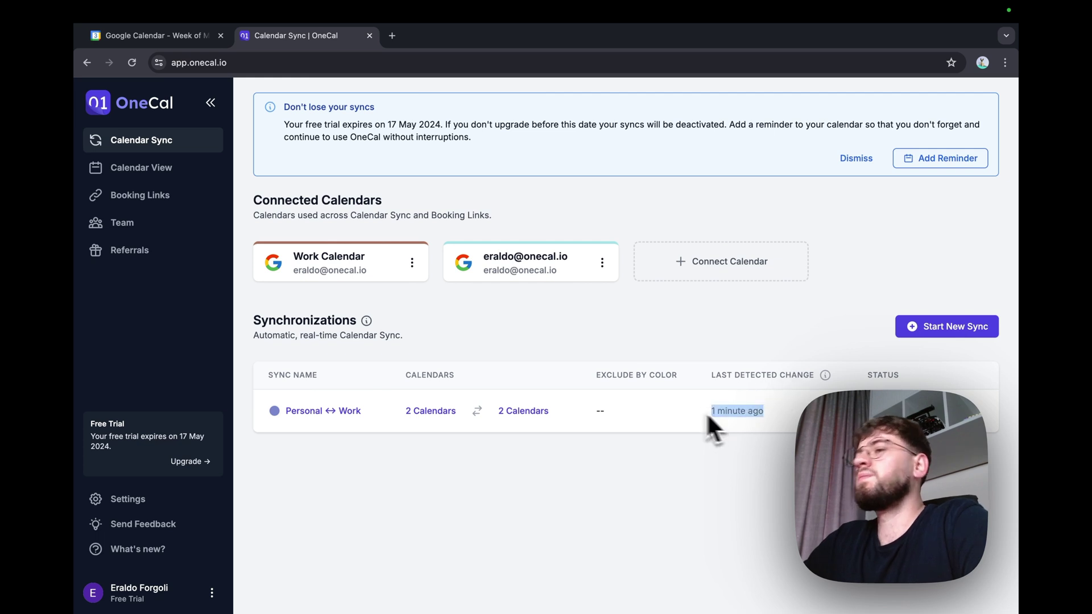
left_click(165, 37)
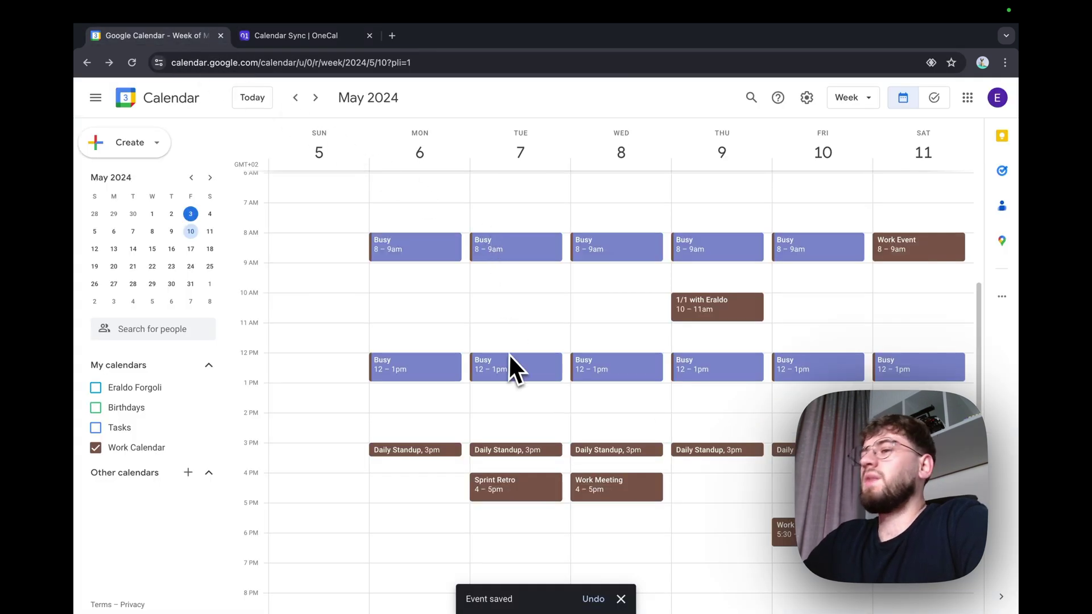
left_click(142, 449)
left_click(135, 387)
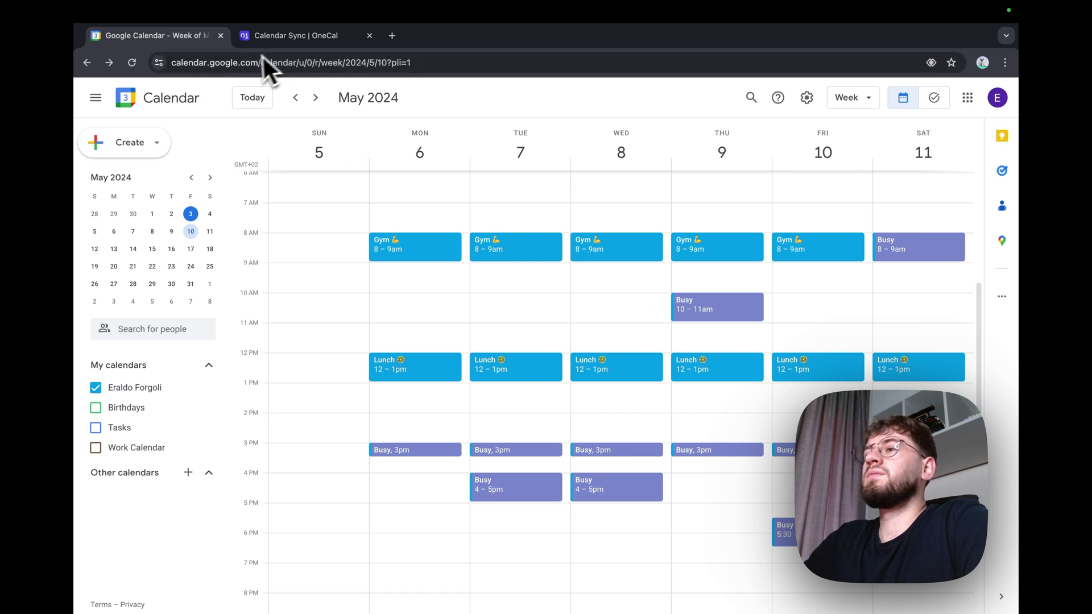
left_click(278, 38)
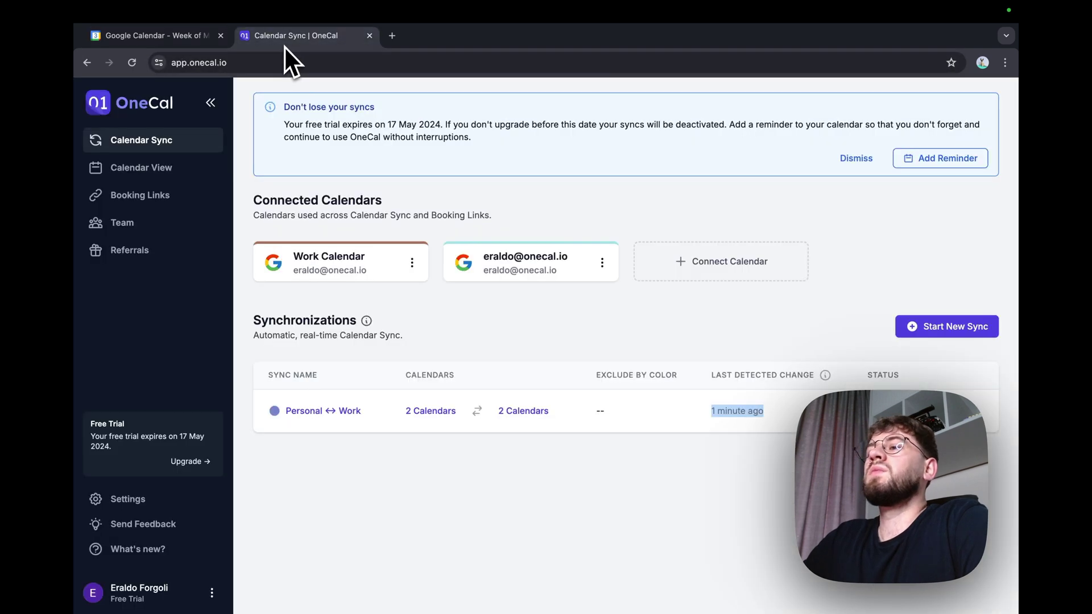
Step: Look over the Booking Links page, then go to the Team page
left_click(149, 195)
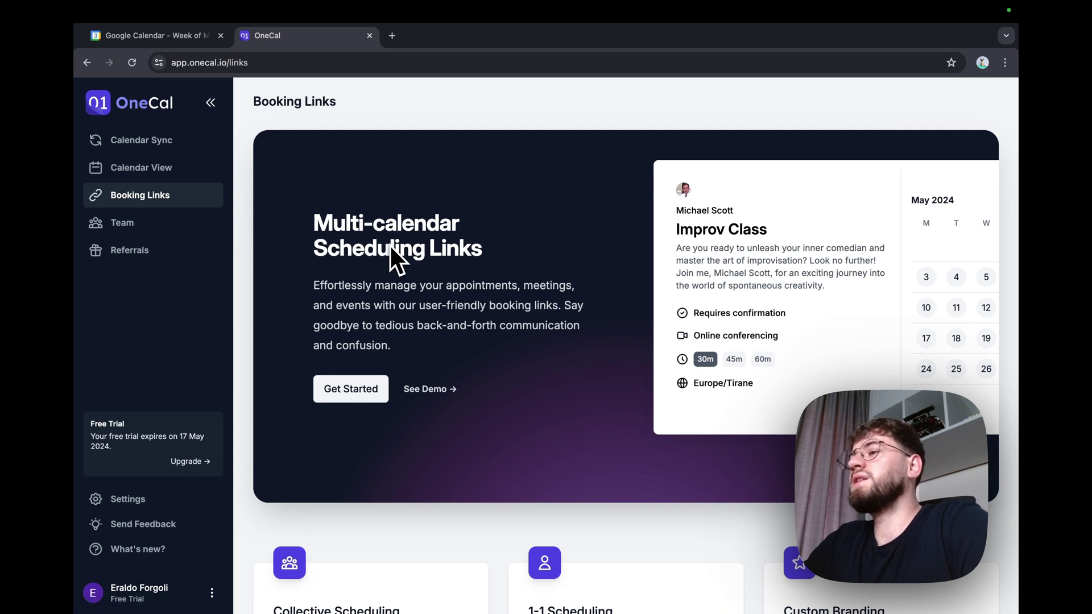
left_click(153, 227)
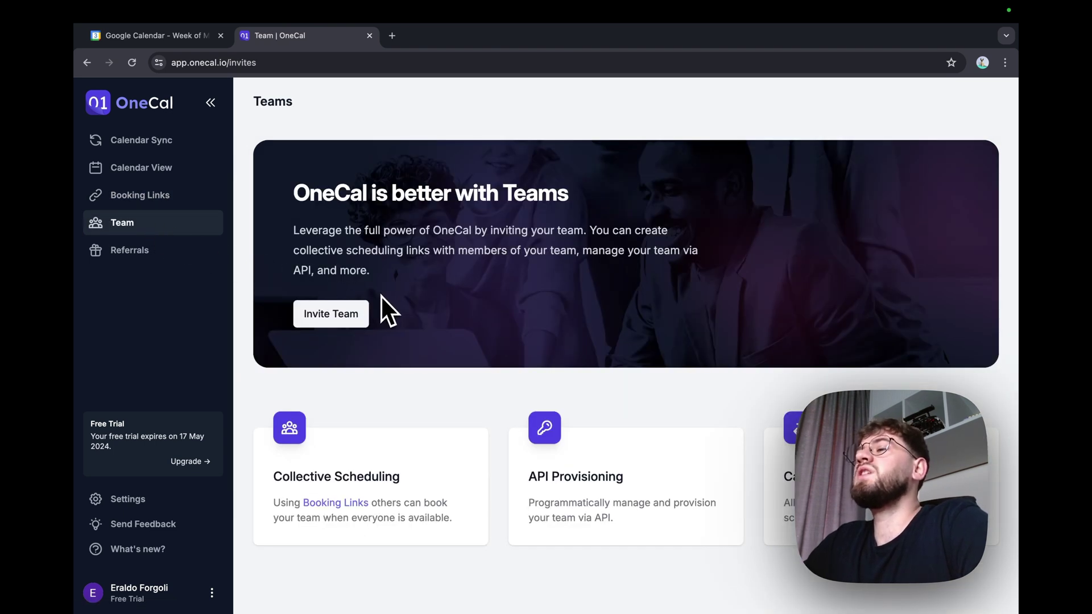